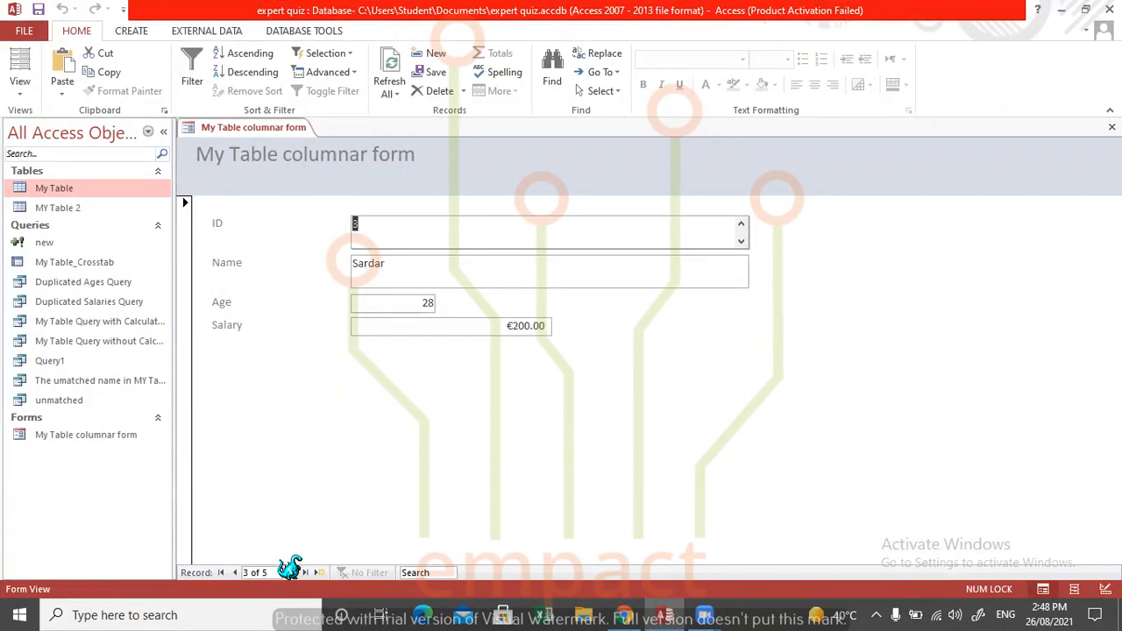
Step: Start a new record in the columnar form with ID 7 and fill in the person's name
left_click(304, 572)
left_click(292, 572)
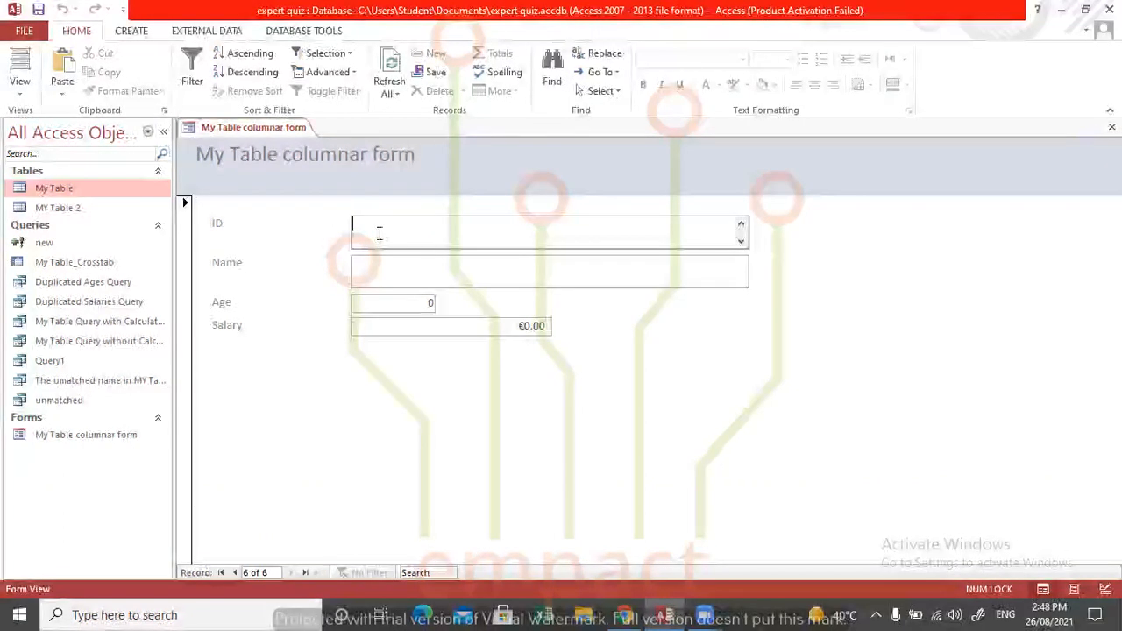
type("7")
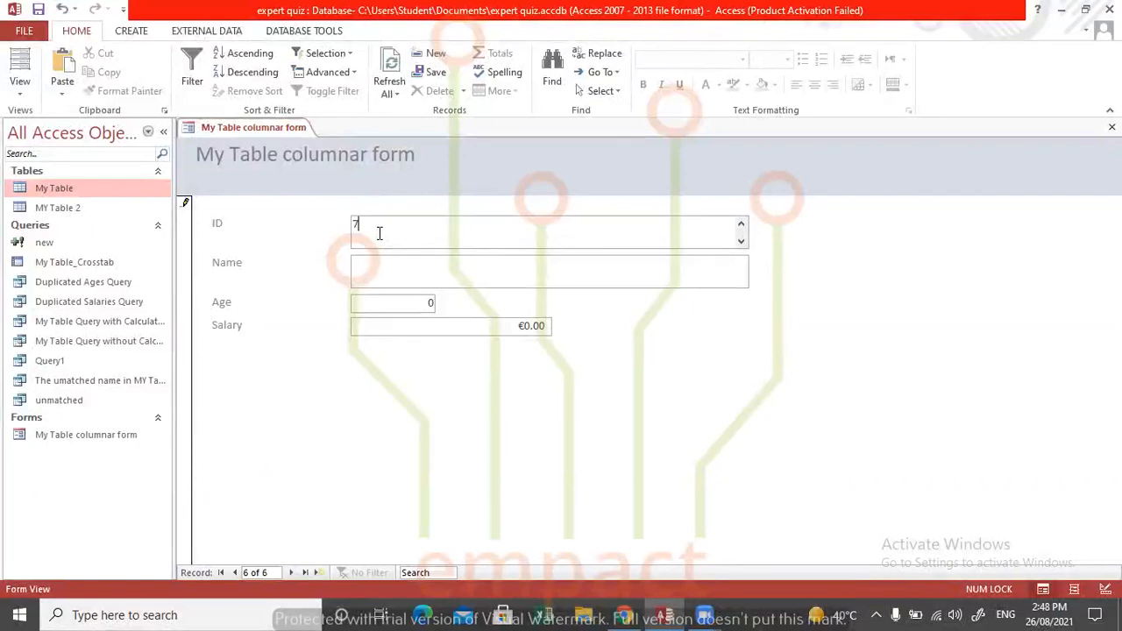
left_click(379, 267)
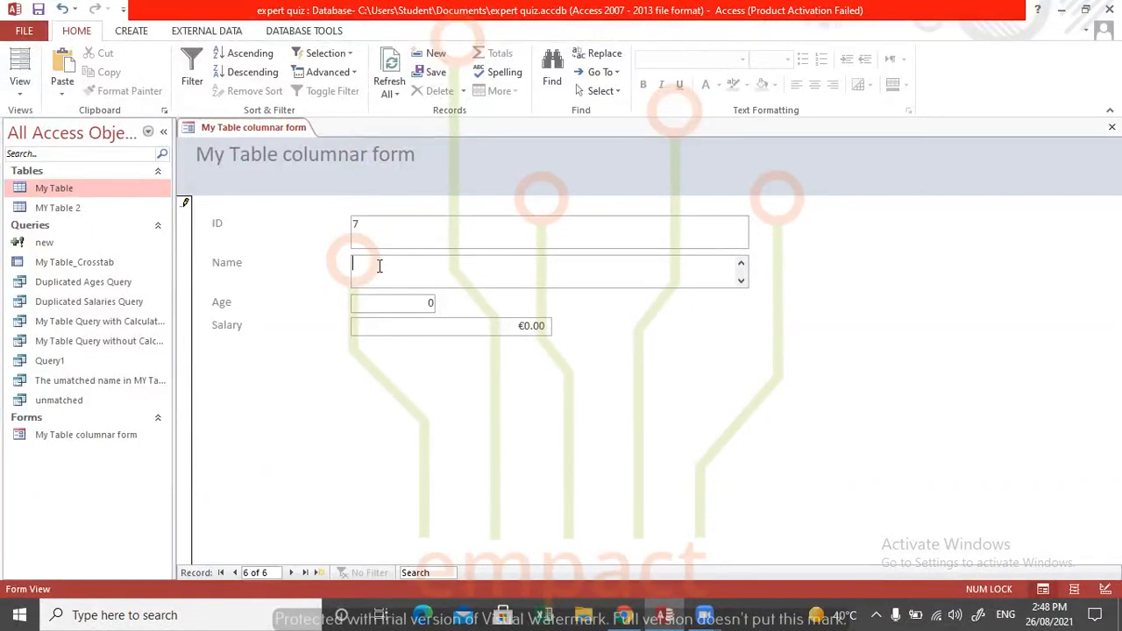
type("Sokar")
Step: Set the new record's age to 23 and salary to 150, and save it by advancing to a blank record
double_click(431, 303)
type("23")
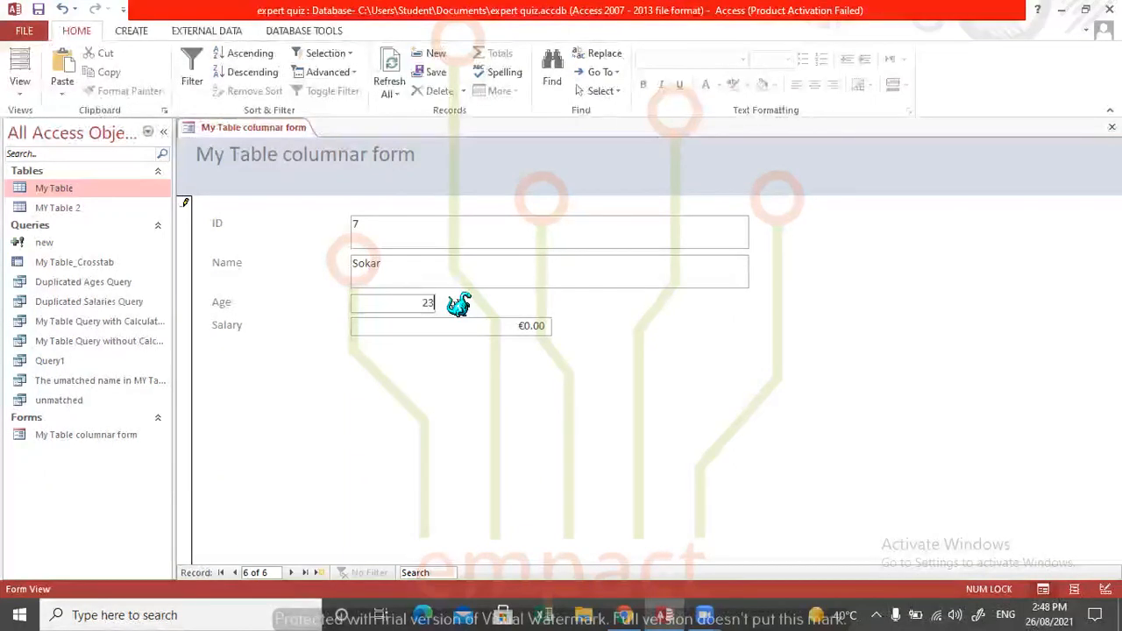
left_click(488, 327)
double_click(527, 327)
type("150")
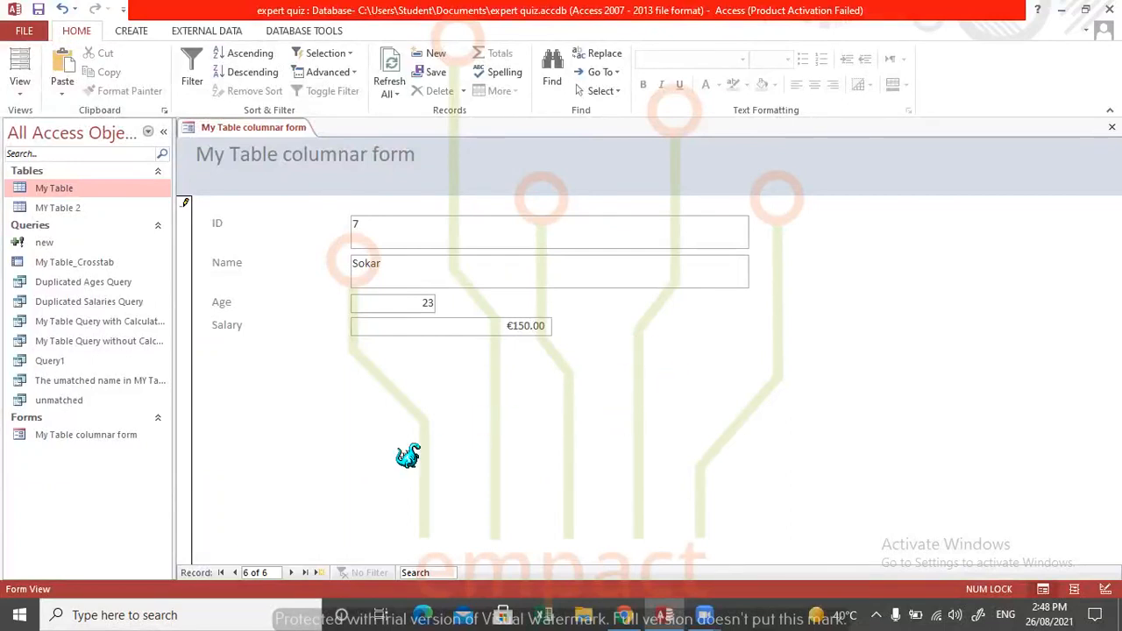
left_click(291, 573)
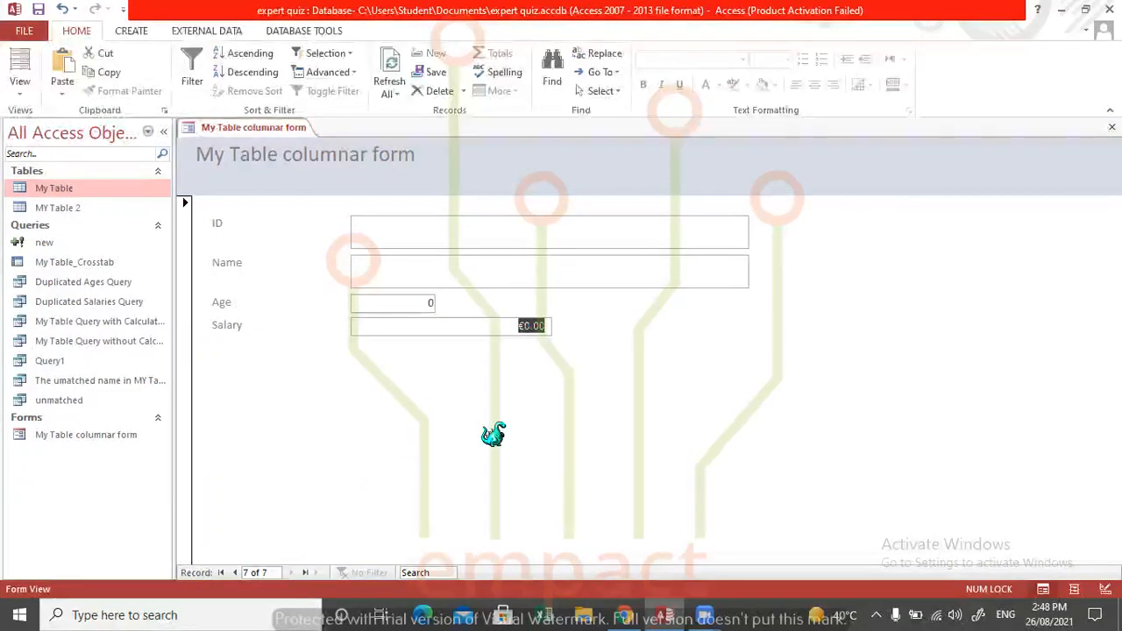
Step: Review the saved record and the form's record search and navigation, and close the columnar form
left_click(234, 573)
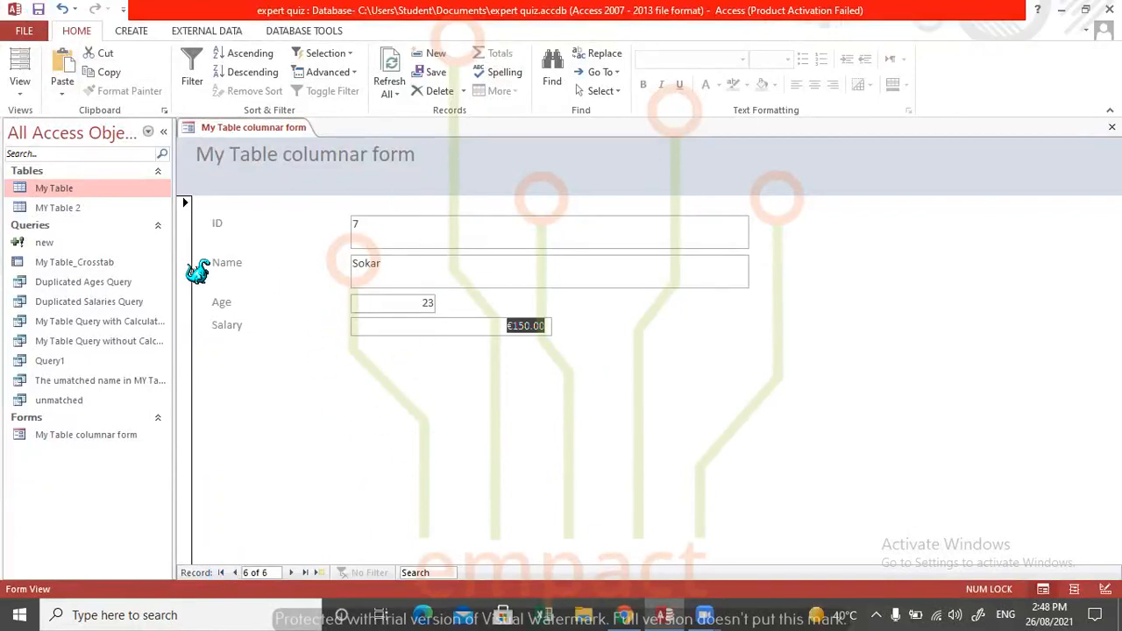
left_click(508, 72)
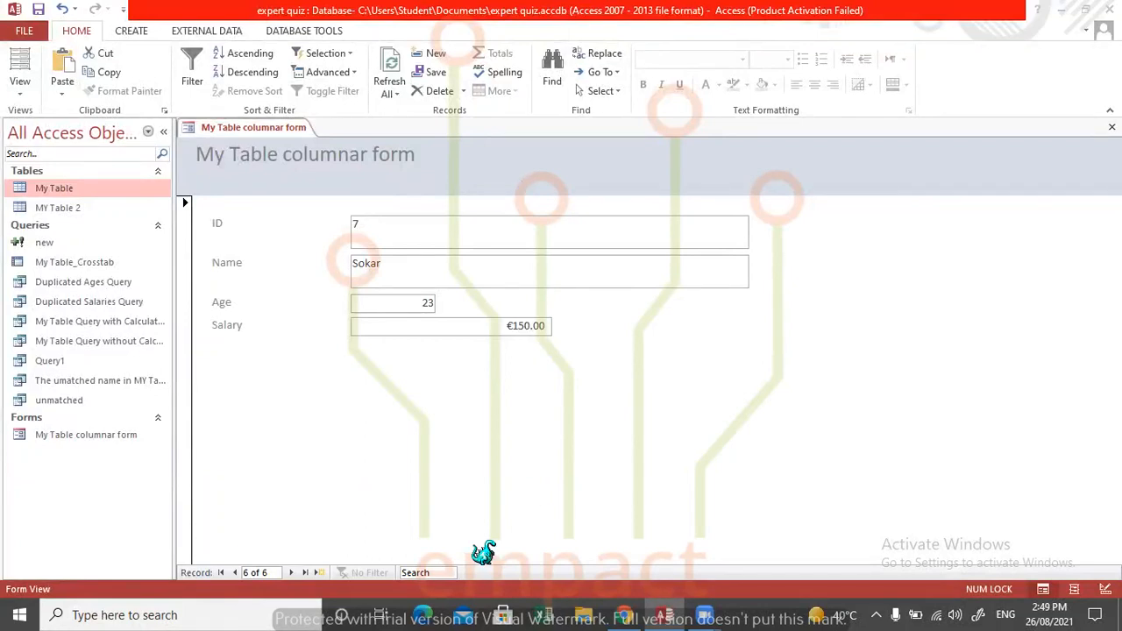
left_click(428, 572)
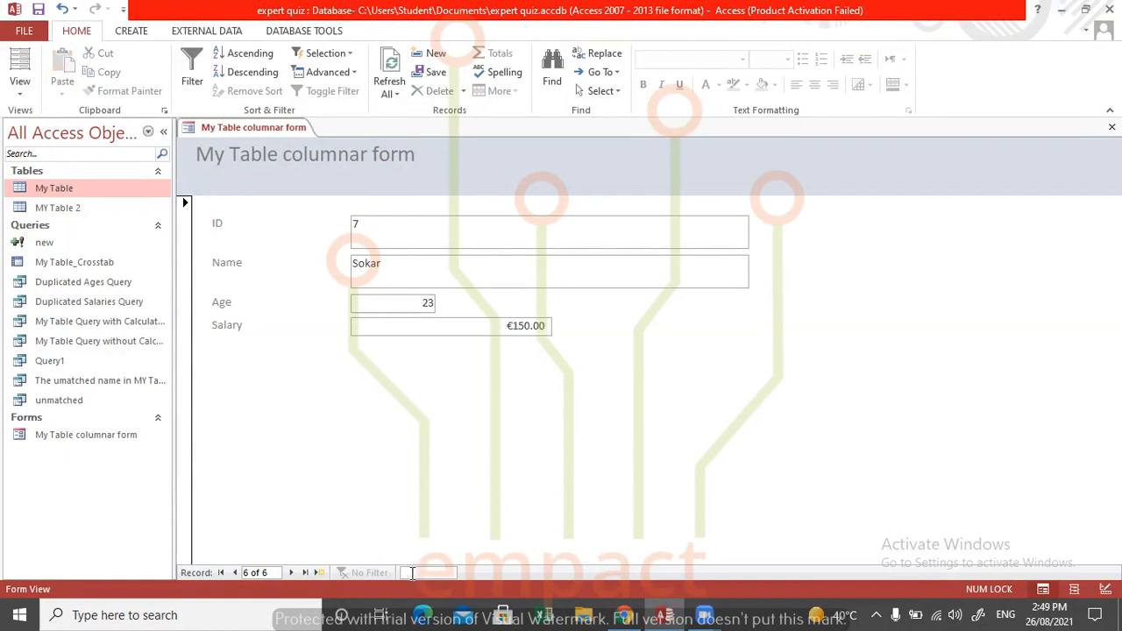
left_click(448, 532)
left_click(421, 572)
left_click(386, 537)
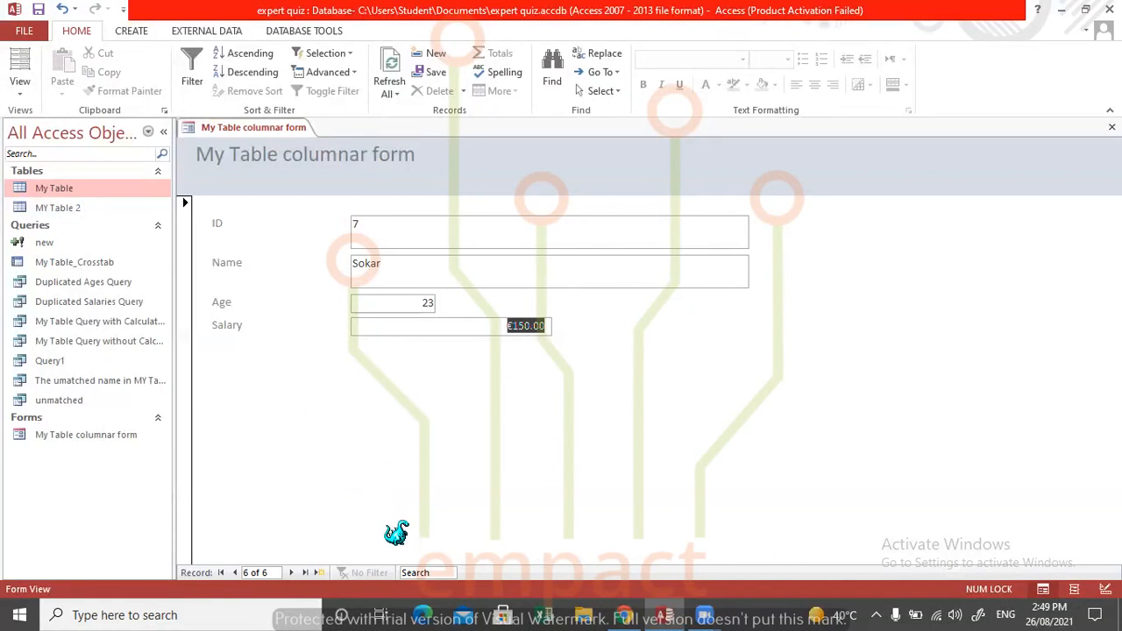
left_click(317, 572)
left_click(423, 459)
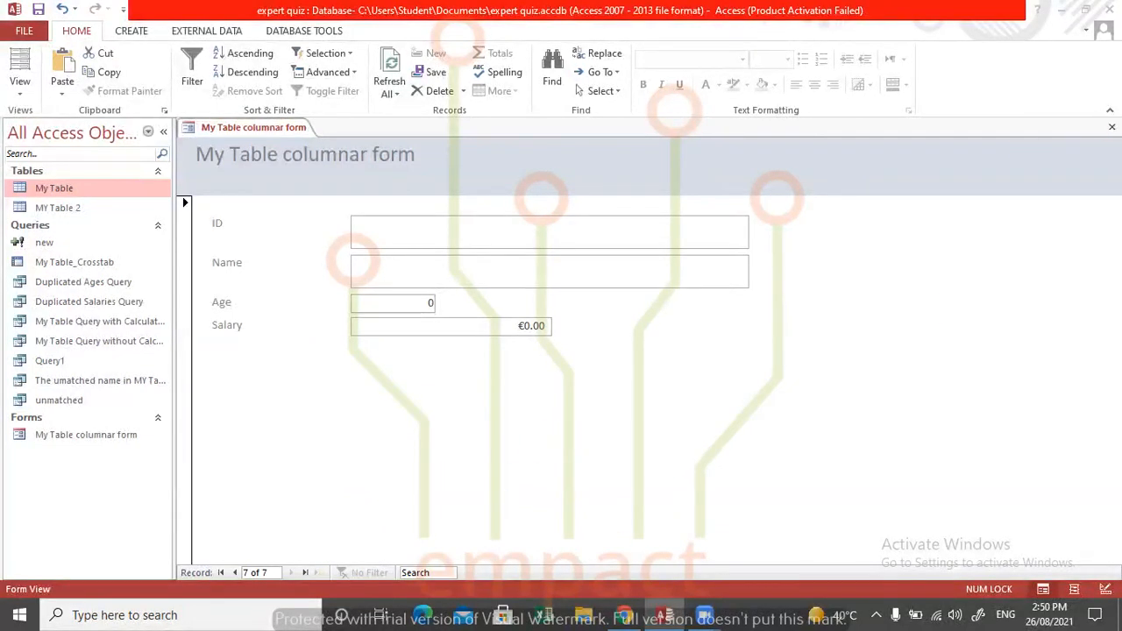
left_click(1112, 127)
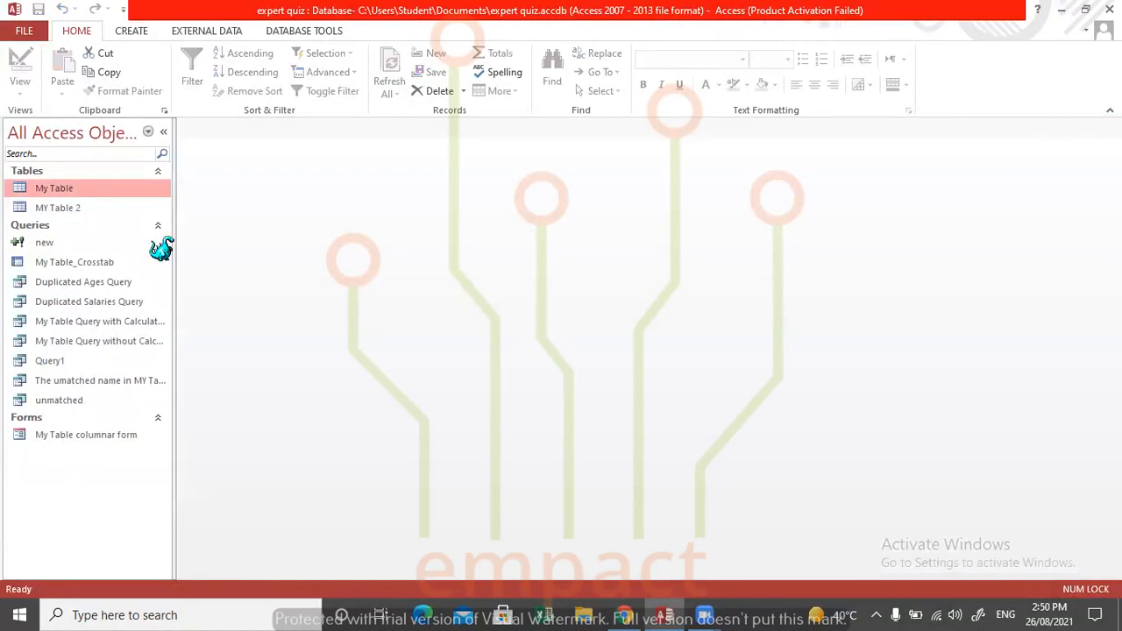
Step: Start a Form Wizard form based on My Table with the fields ID, Name, Age and DoB
left_click(132, 30)
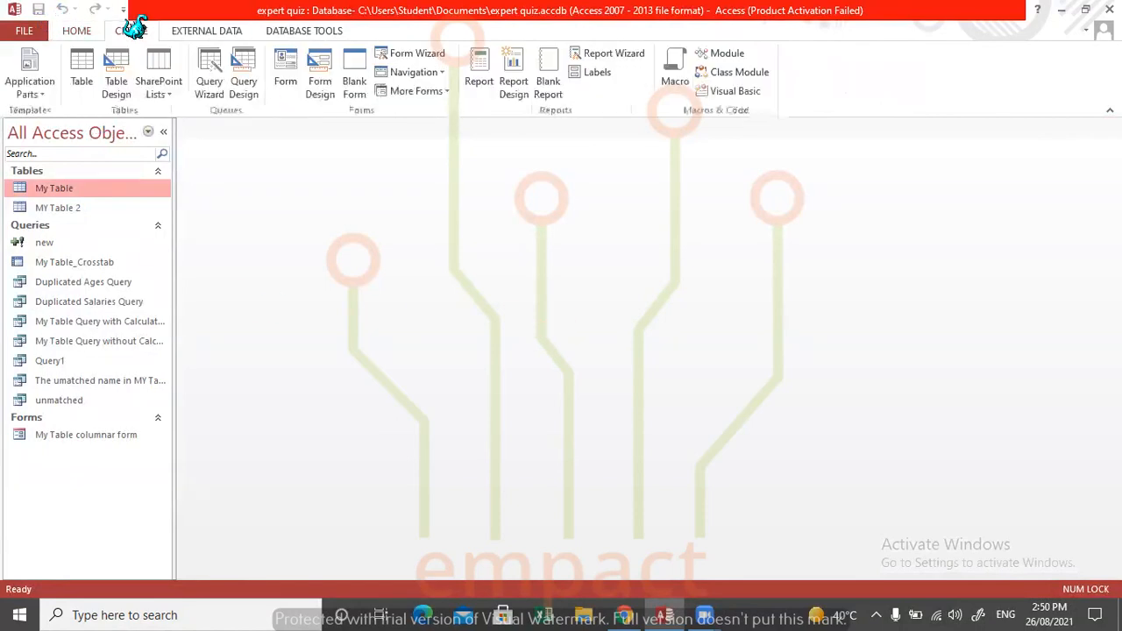
left_click(400, 46)
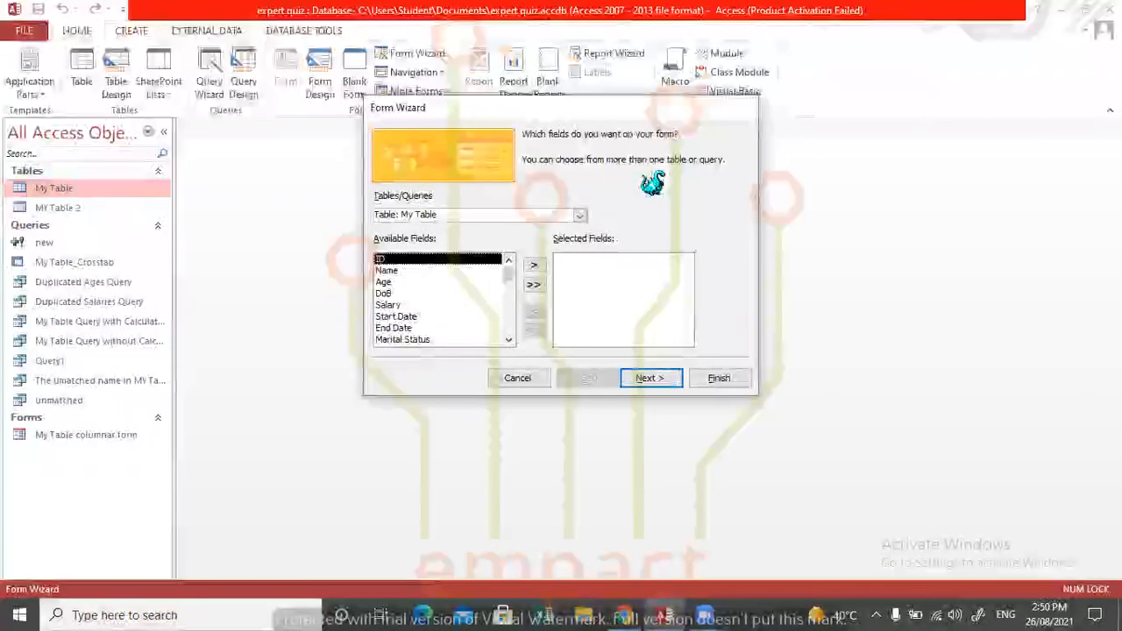
left_click(533, 263)
left_click(533, 263)
left_click(534, 264)
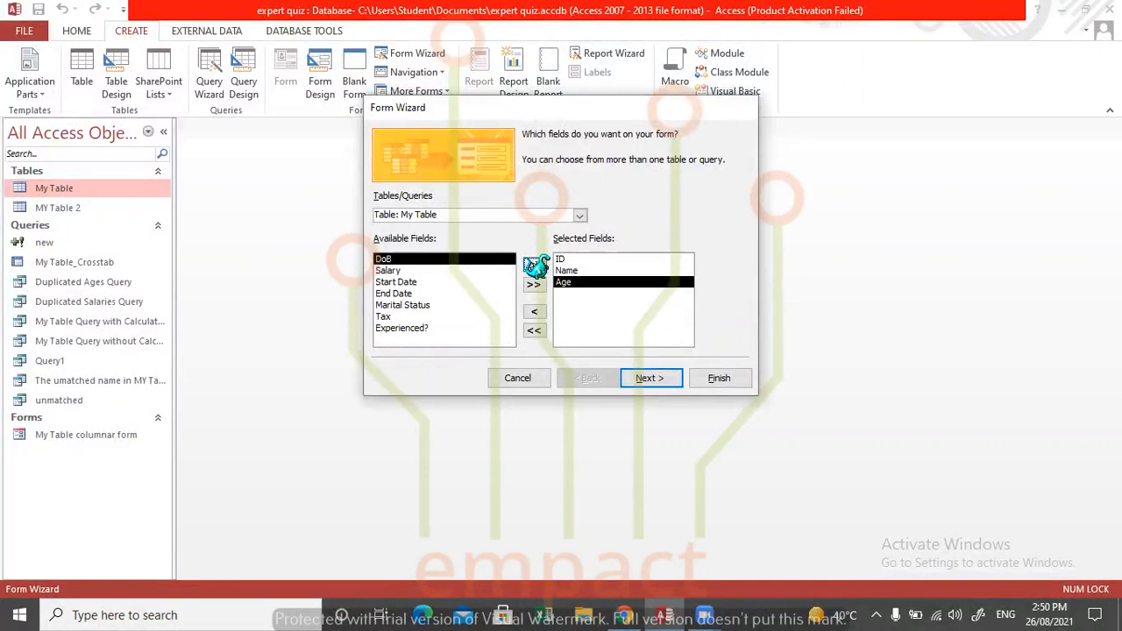
left_click(534, 264)
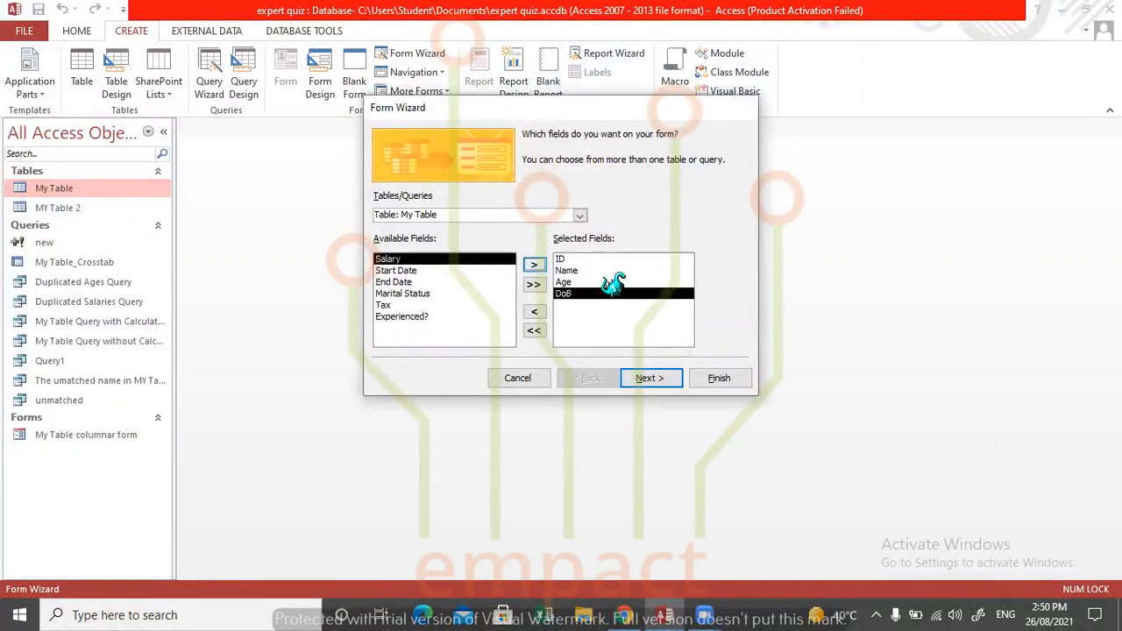
left_click(649, 378)
Step: Choose the Tabular layout, title the form "My Table tabular form" and finish it, opening it for data entry
left_click(623, 202)
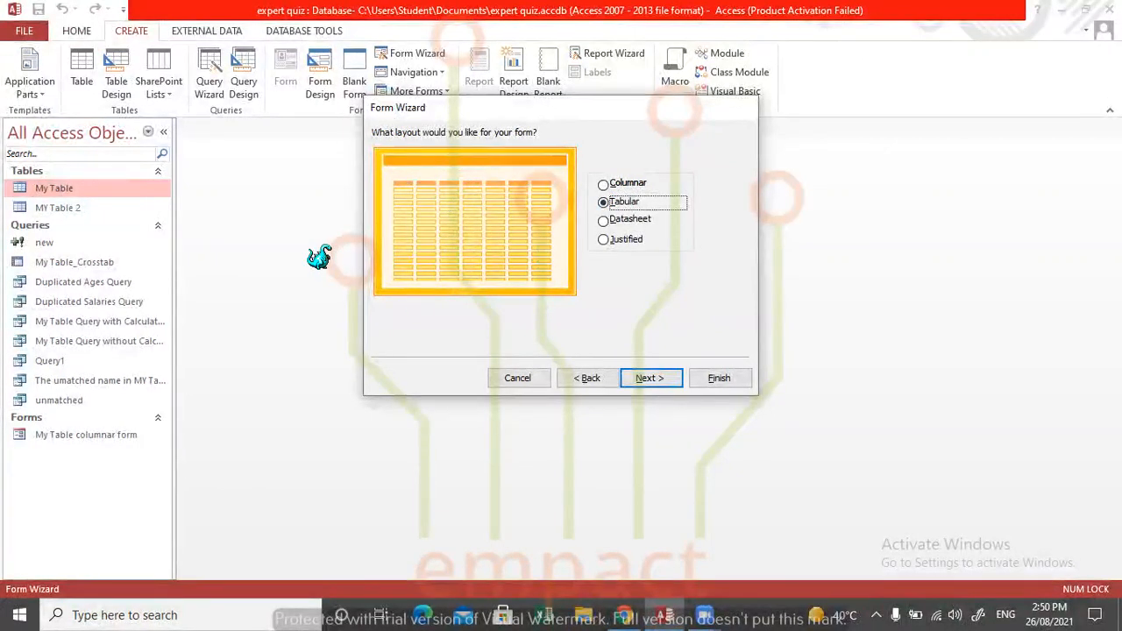
left_click(657, 377)
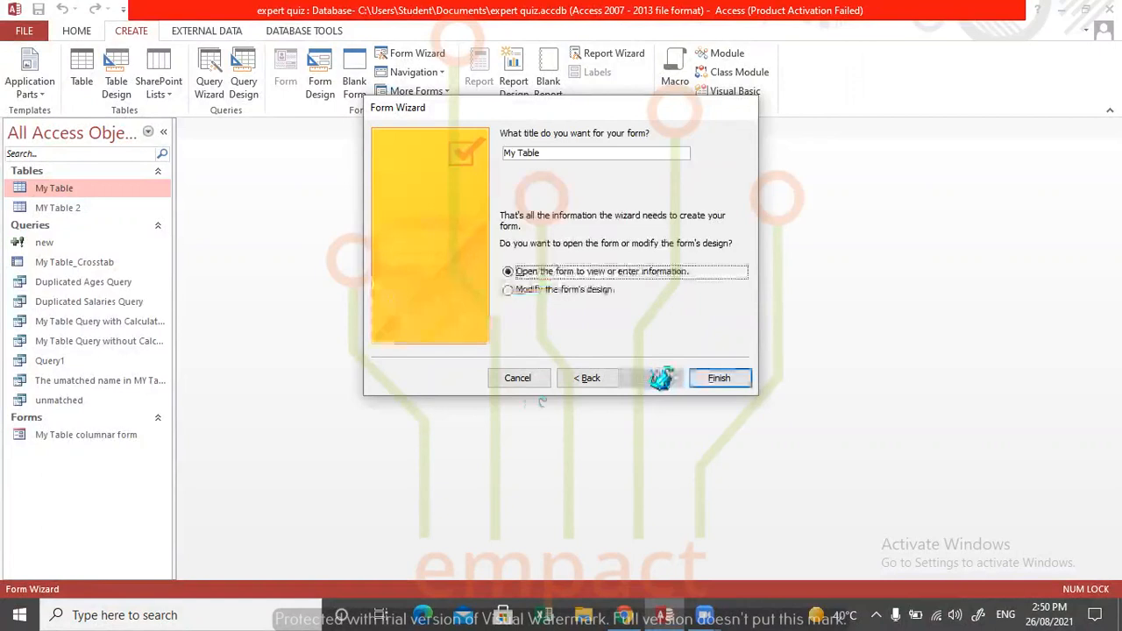
left_click(566, 154)
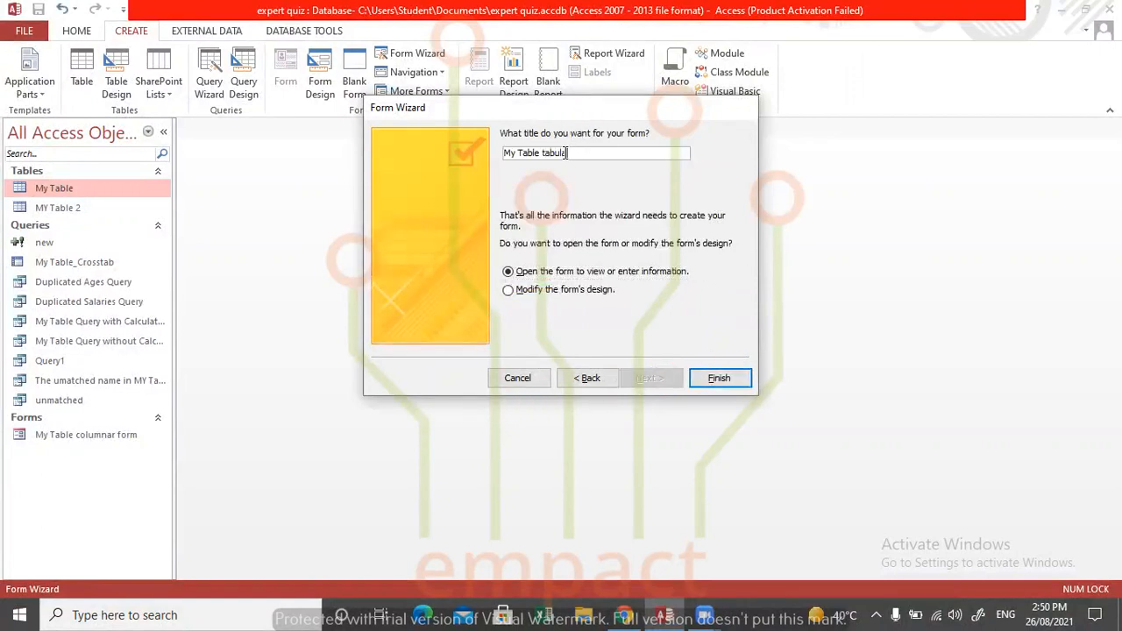
type("tabular form")
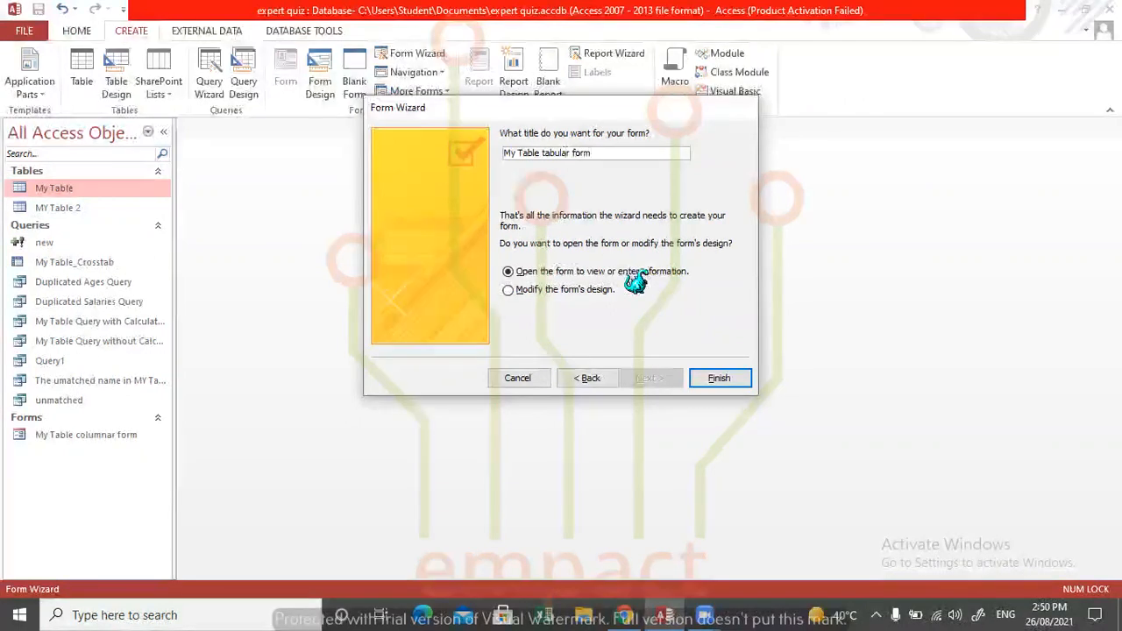
left_click(719, 378)
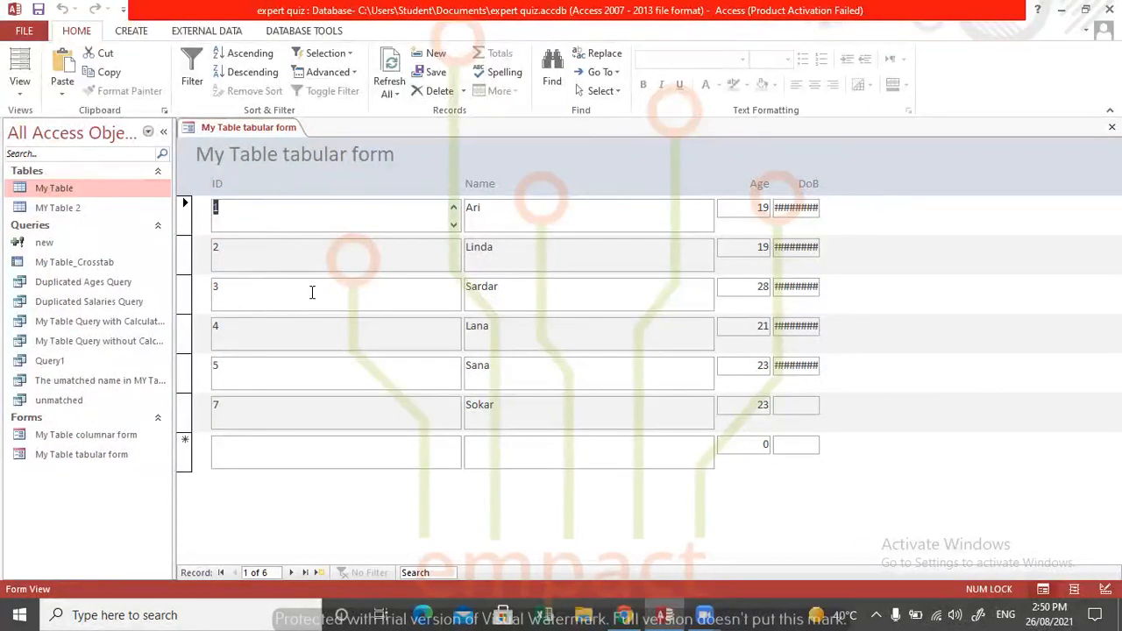
Step: Add a new record in the tabular form with ID 8, the person's name and age 25
left_click(259, 447)
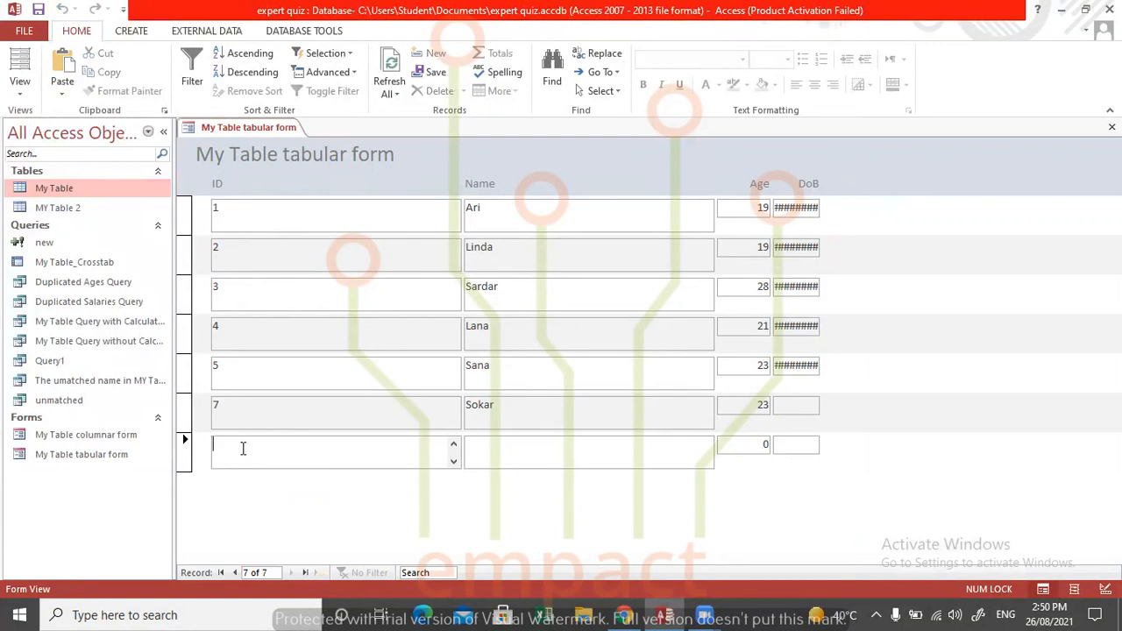
type("8")
key("Tab")
type("Avin")
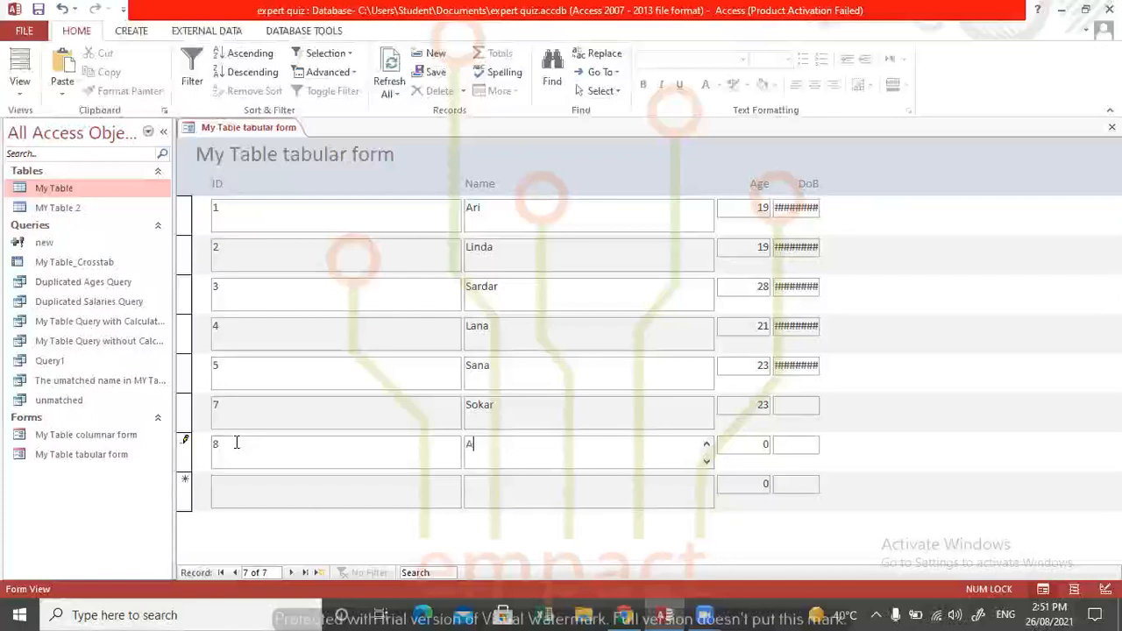
key("Tab")
type("2")
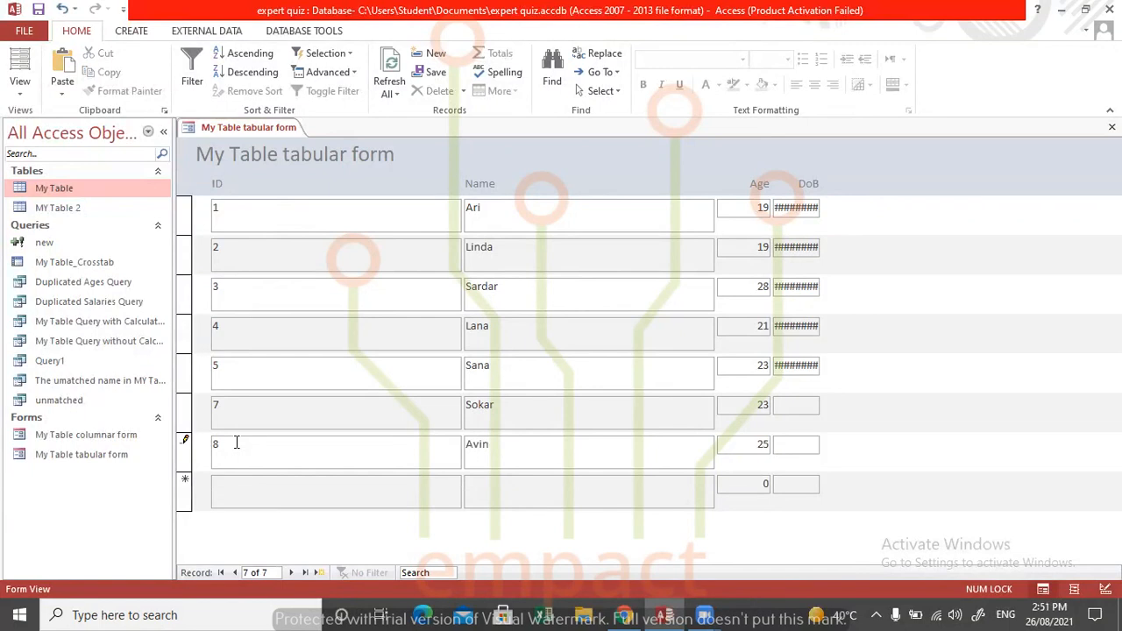
Step: Enter the date of birth for record 8, save the record and close the tabular form
type("25-")
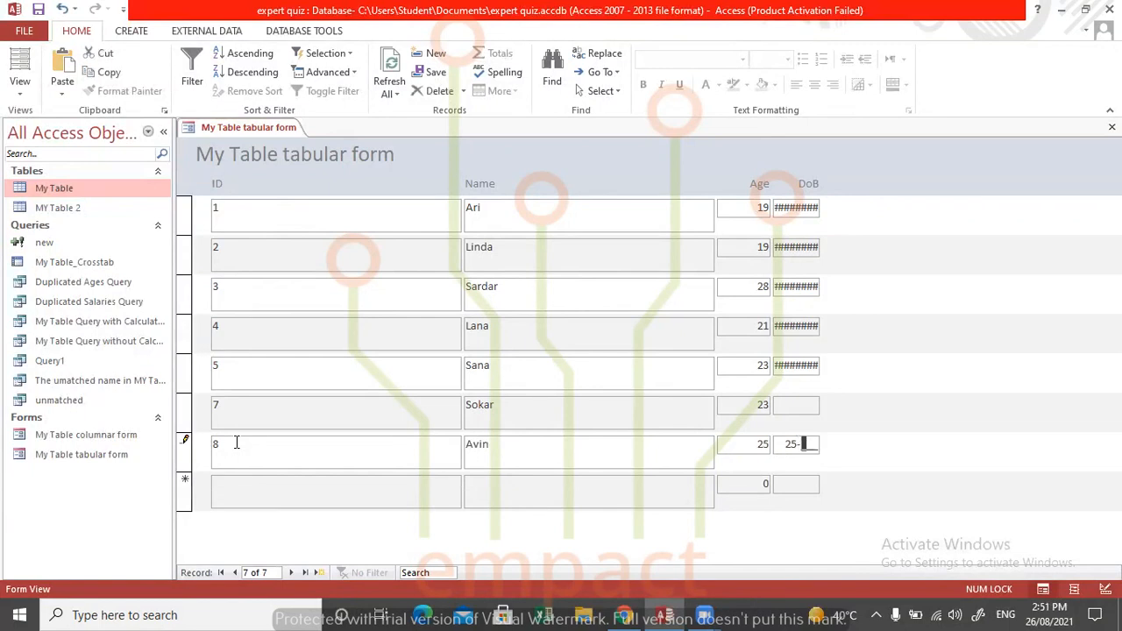
type("Jan20")
key("BackSpace")
type("1")
key("Return")
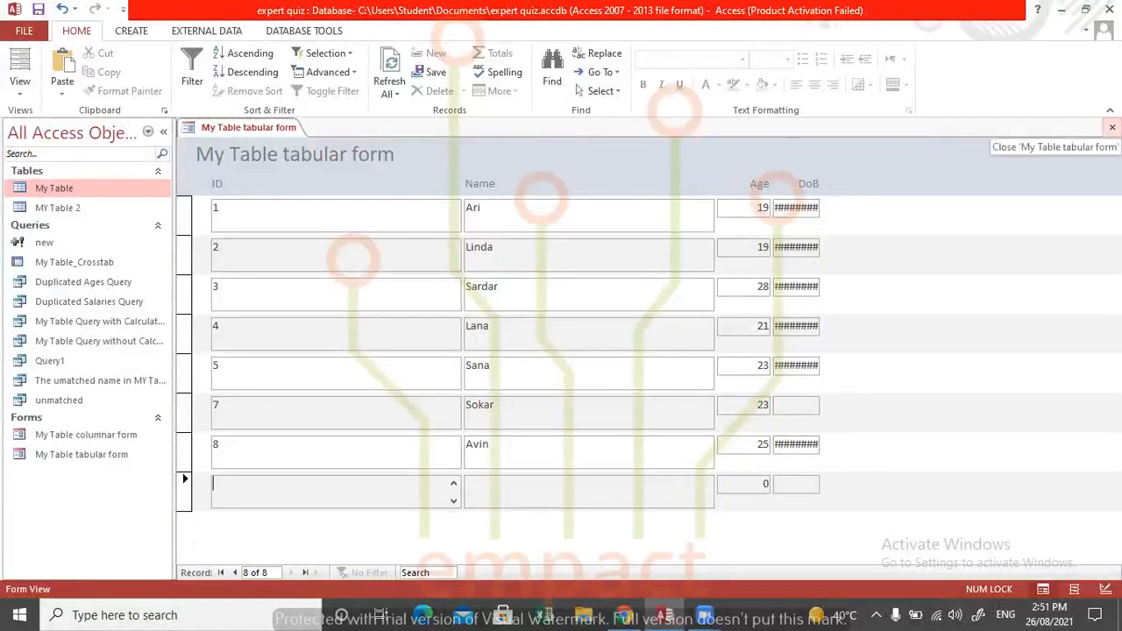
left_click(1112, 128)
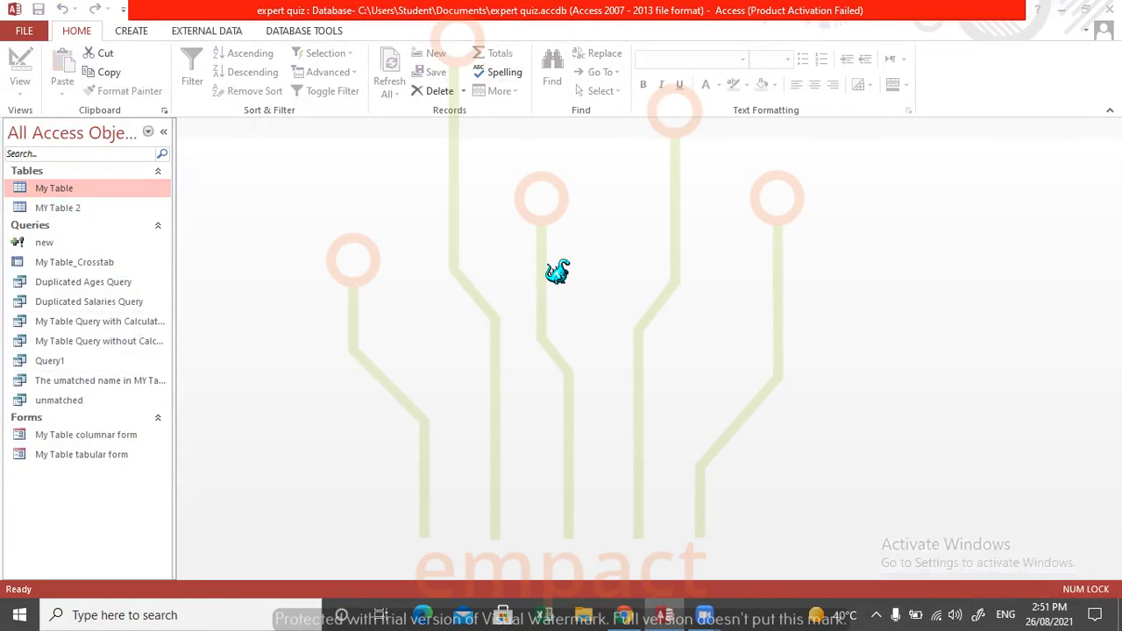
Step: Open My Table to check the records with IDs 7 and 8, hide the Field List, and close the table
double_click(66, 184)
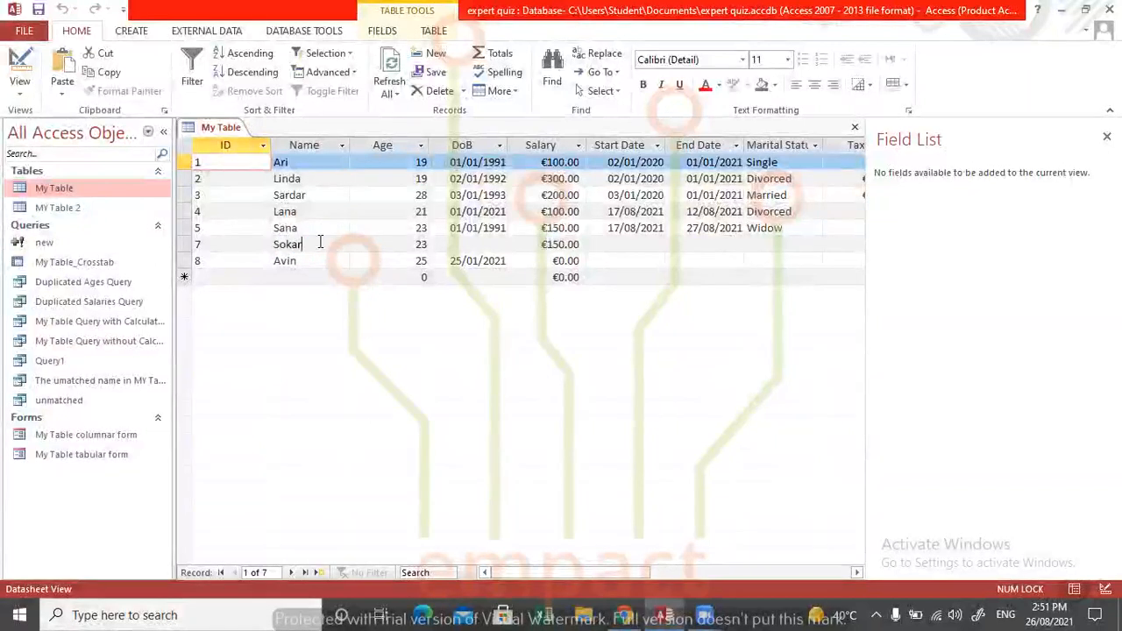
left_click(320, 243)
left_click(324, 263)
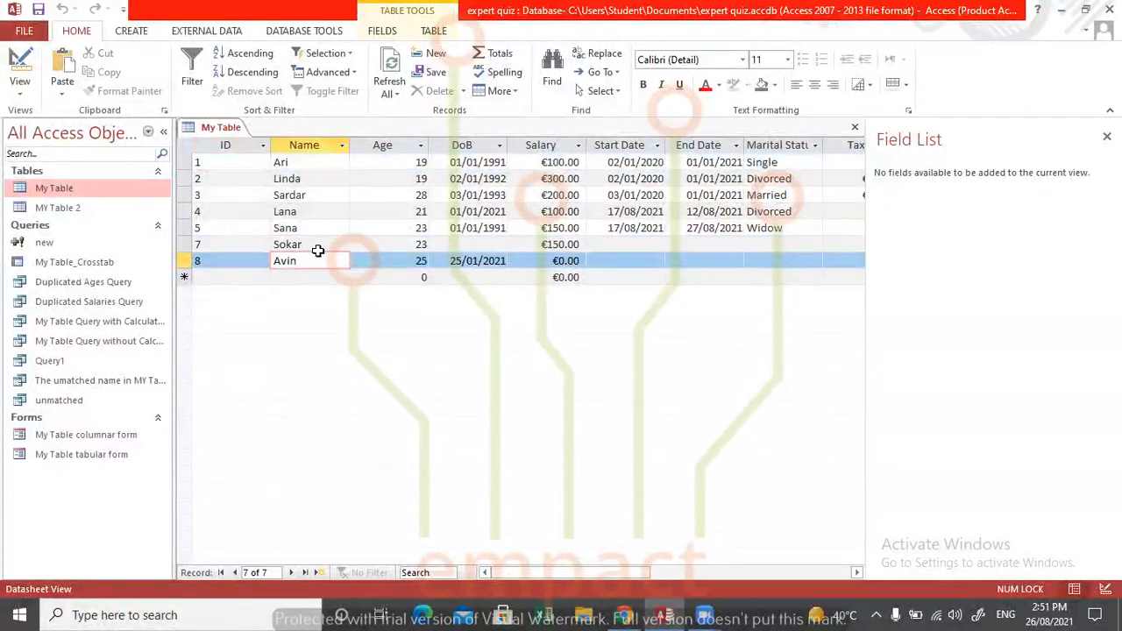
left_click(318, 260)
key("alt+F8")
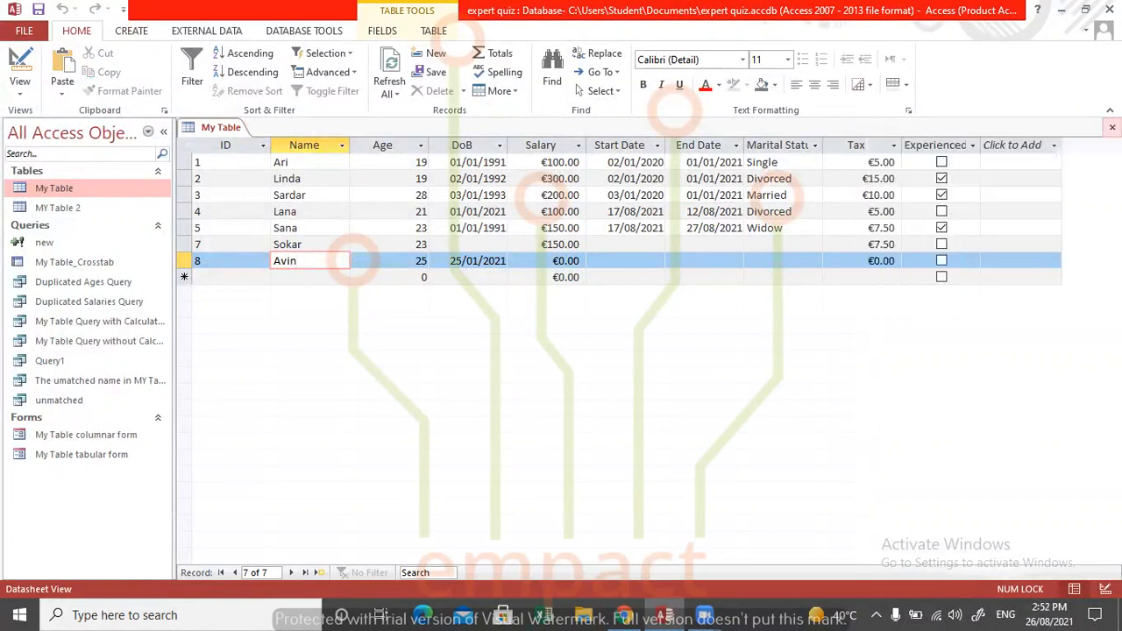
left_click(1111, 127)
Step: Start another Form Wizard form from My Table with ID, Name, Age and Tax, and continue to the layout choice
left_click(131, 31)
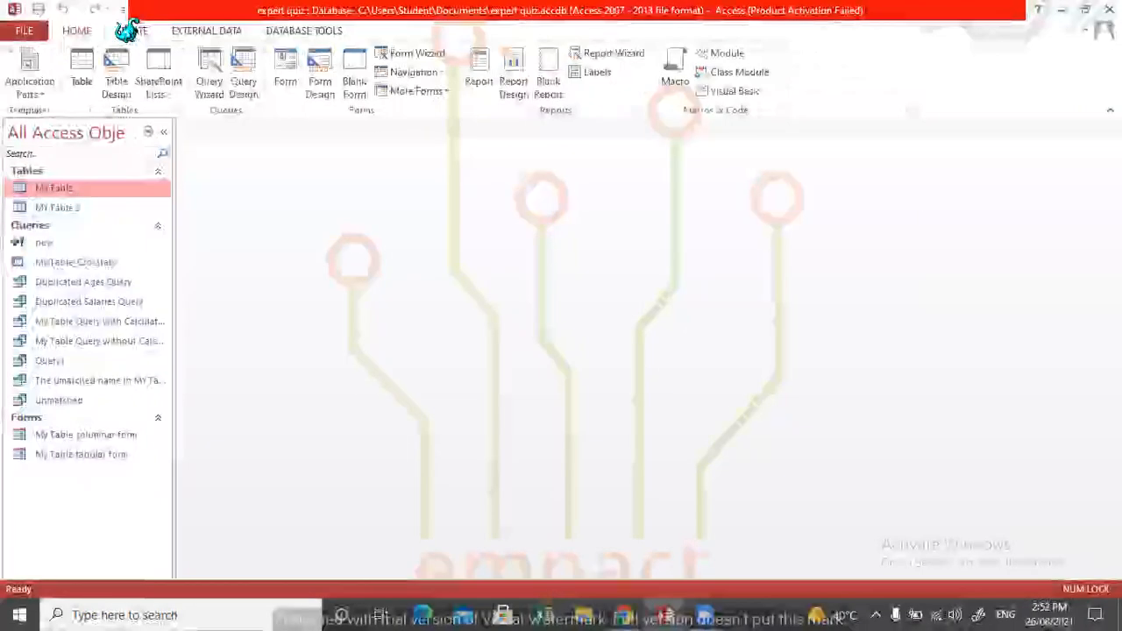
left_click(430, 50)
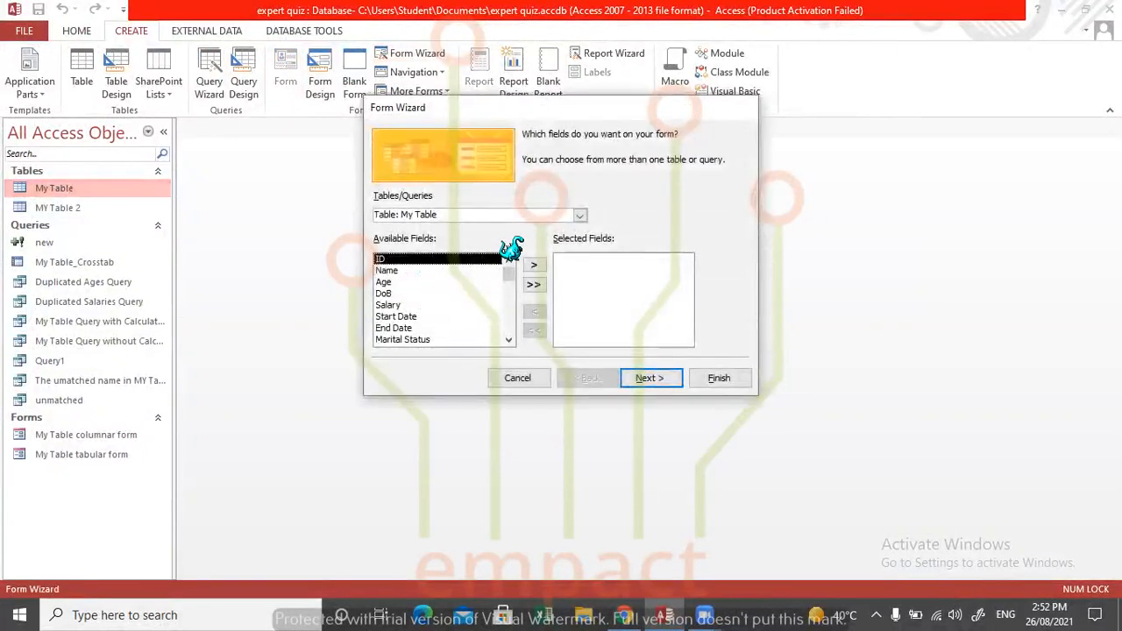
left_click(532, 263)
left_click(532, 263)
left_click(532, 263)
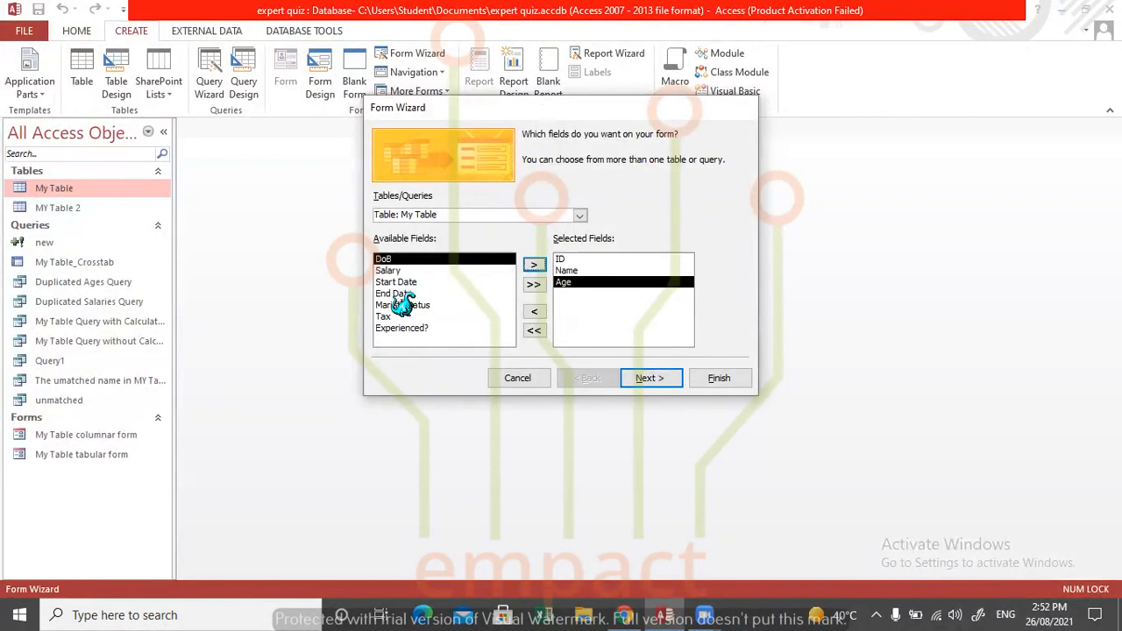
left_click(403, 315)
left_click(534, 264)
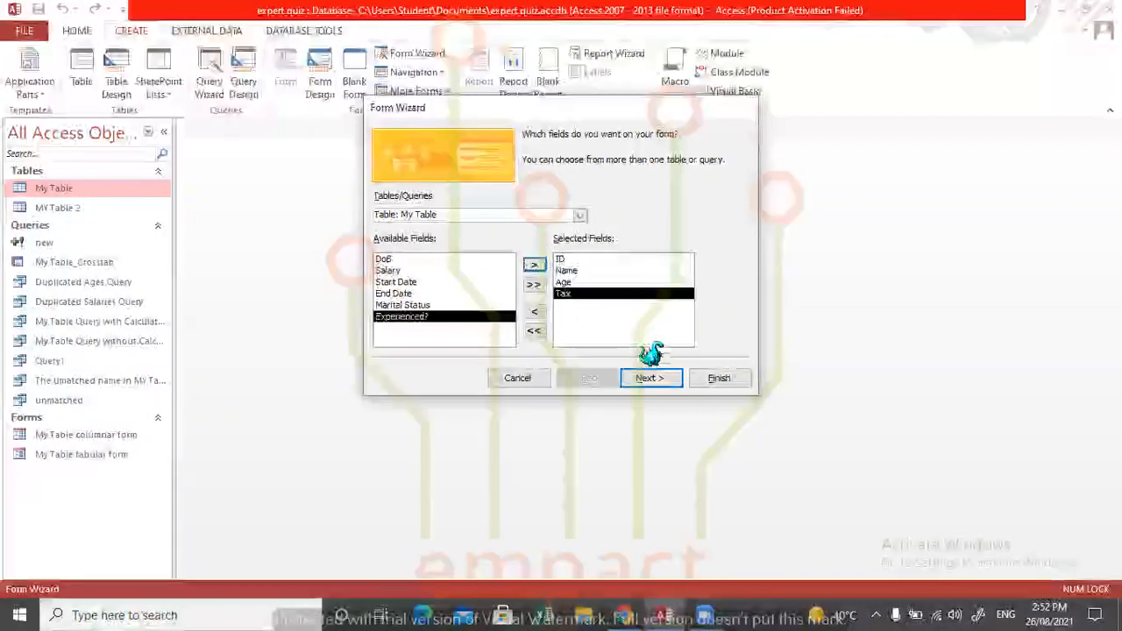
left_click(651, 377)
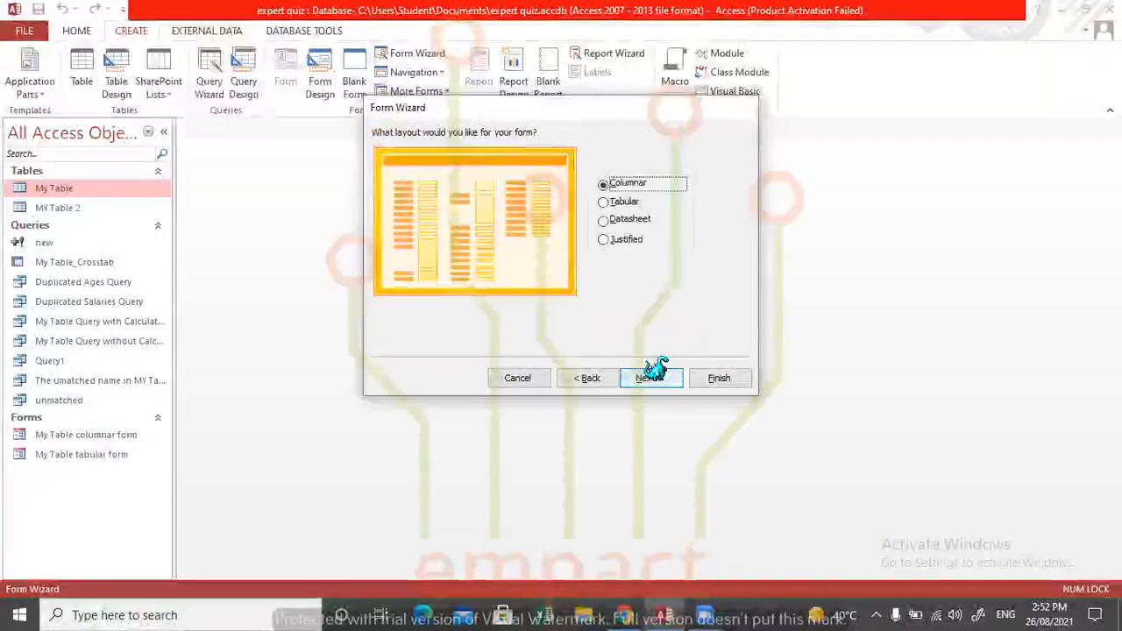
Step: Choose the Datasheet layout for the form, finish the wizard with the title My Table and open the form
left_click(605, 218)
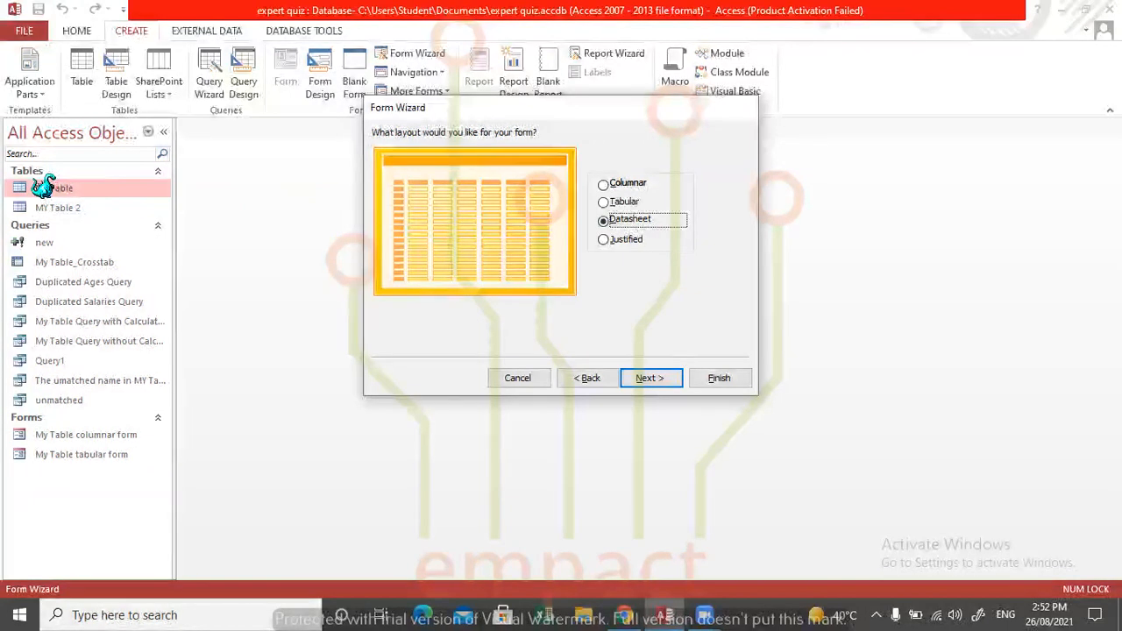
left_click(651, 378)
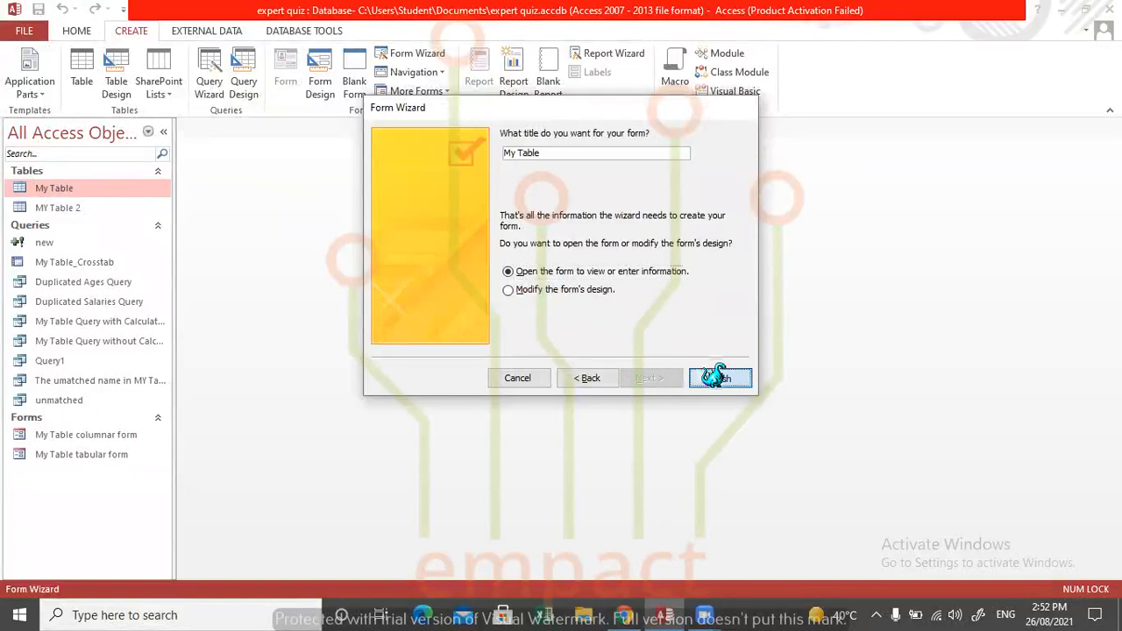
left_click(720, 378)
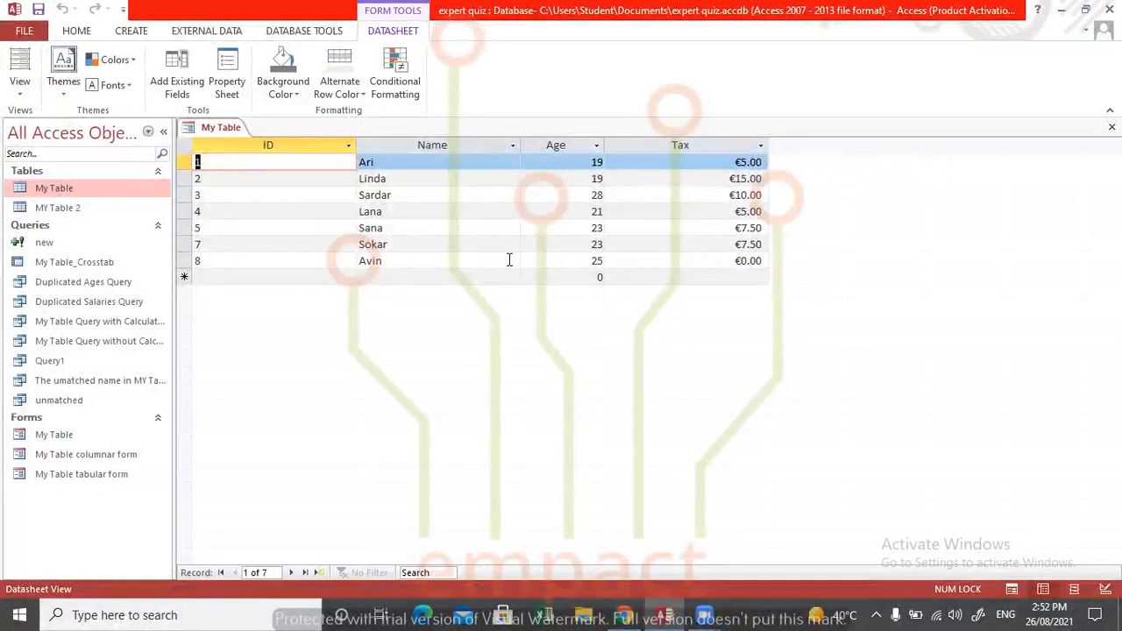
Step: Look at record 8 in the datasheet form, open the My Table table for comparison and return to the form
left_click(215, 259)
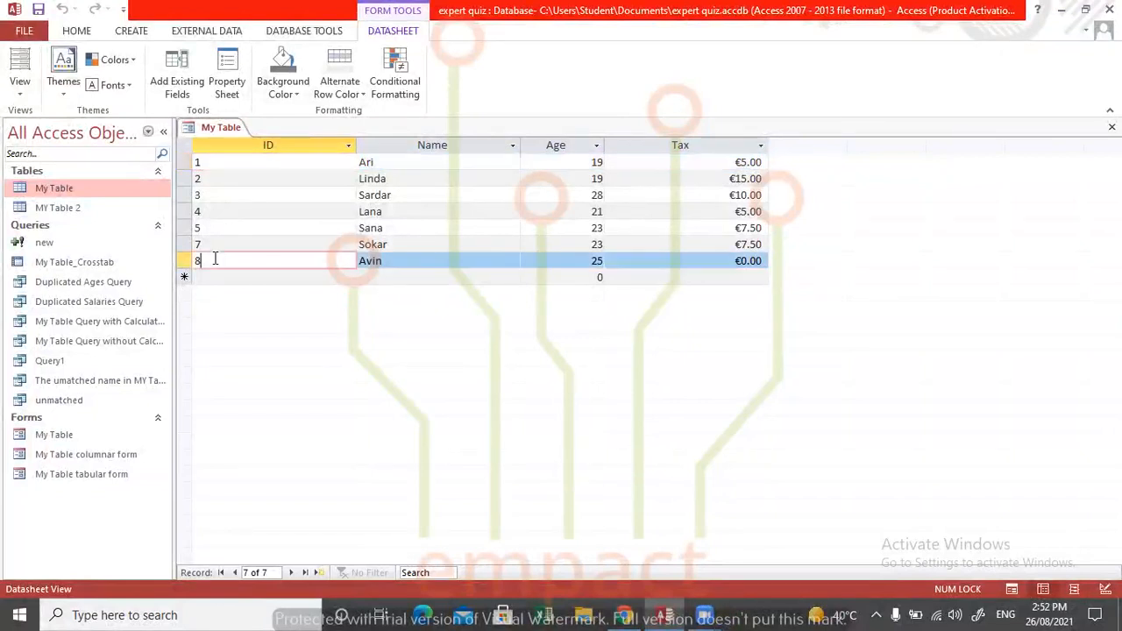
double_click(52, 187)
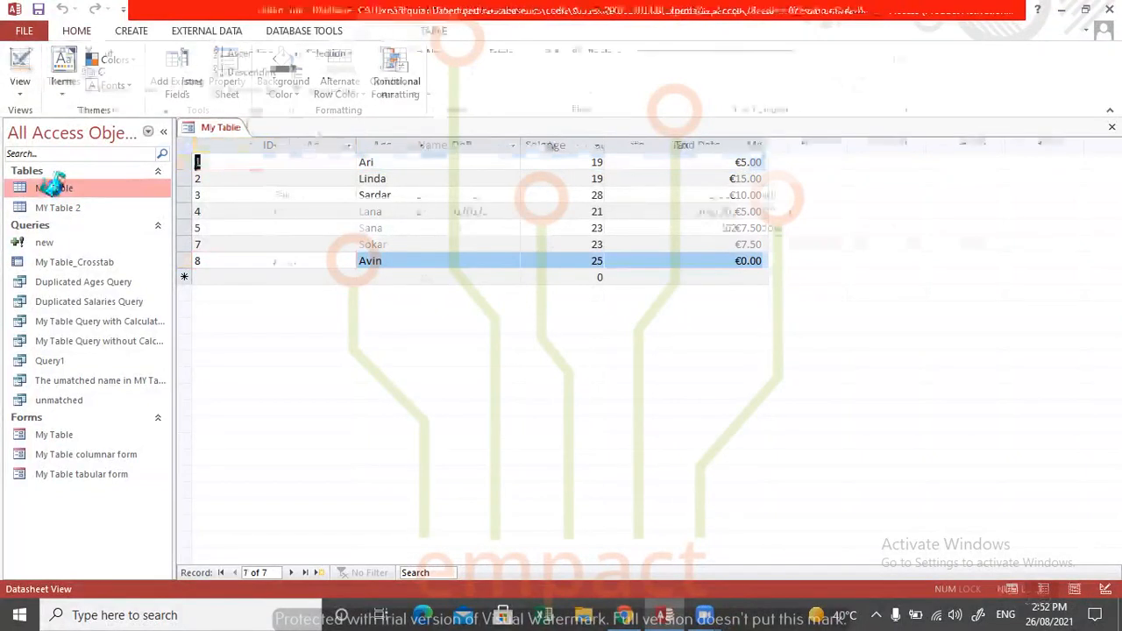
double_click(40, 434)
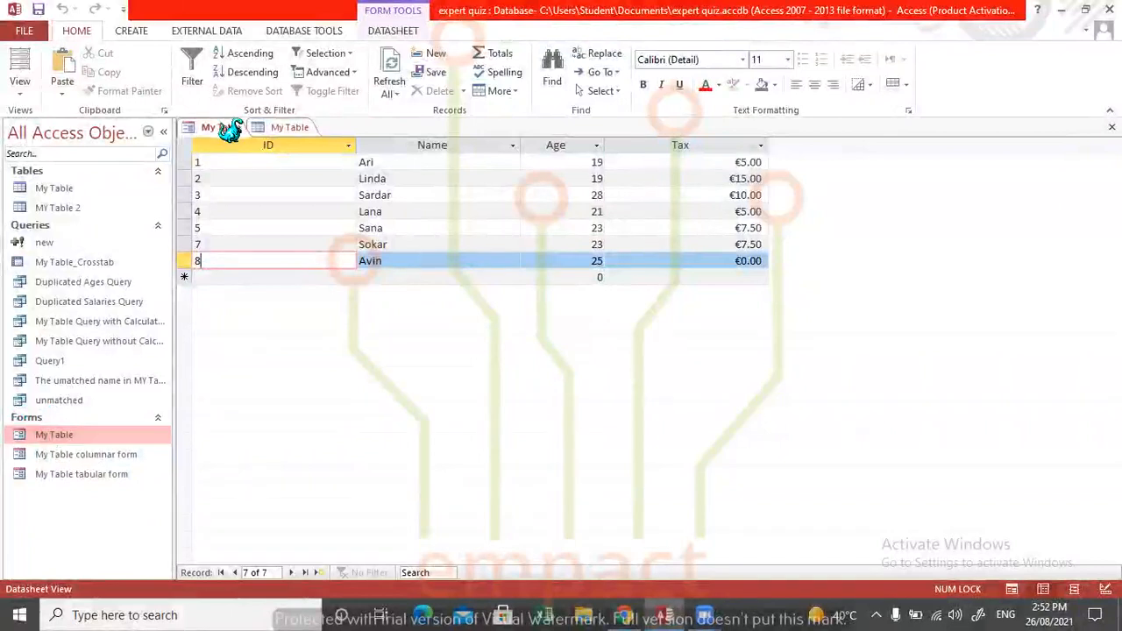
Step: Try to rename the My Table form while it is open
right_click(77, 432)
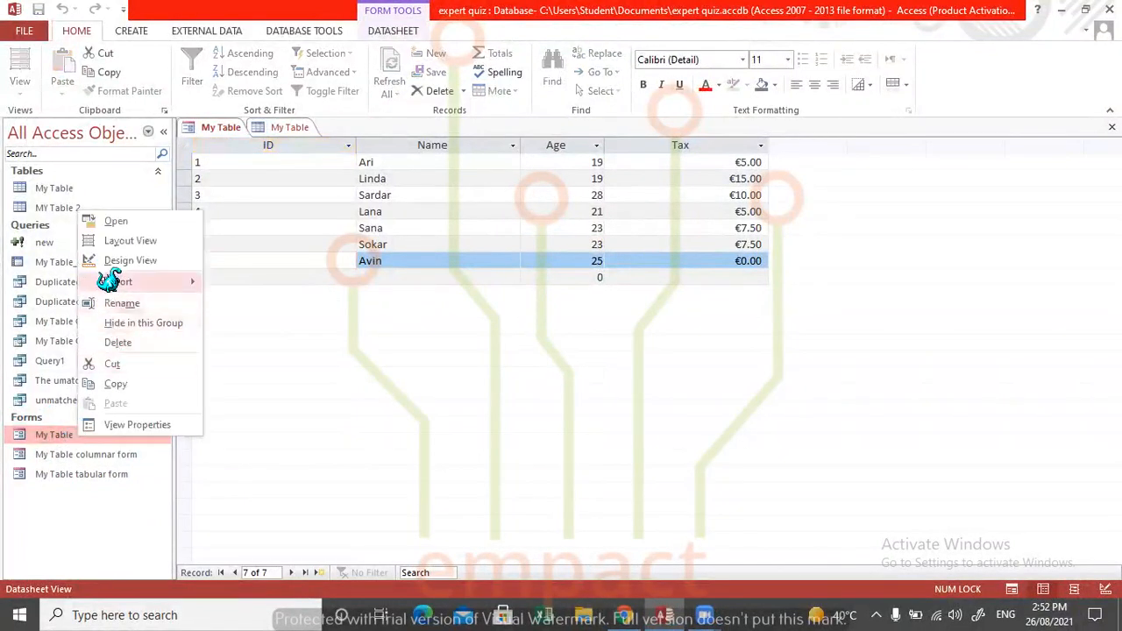
left_click(122, 303)
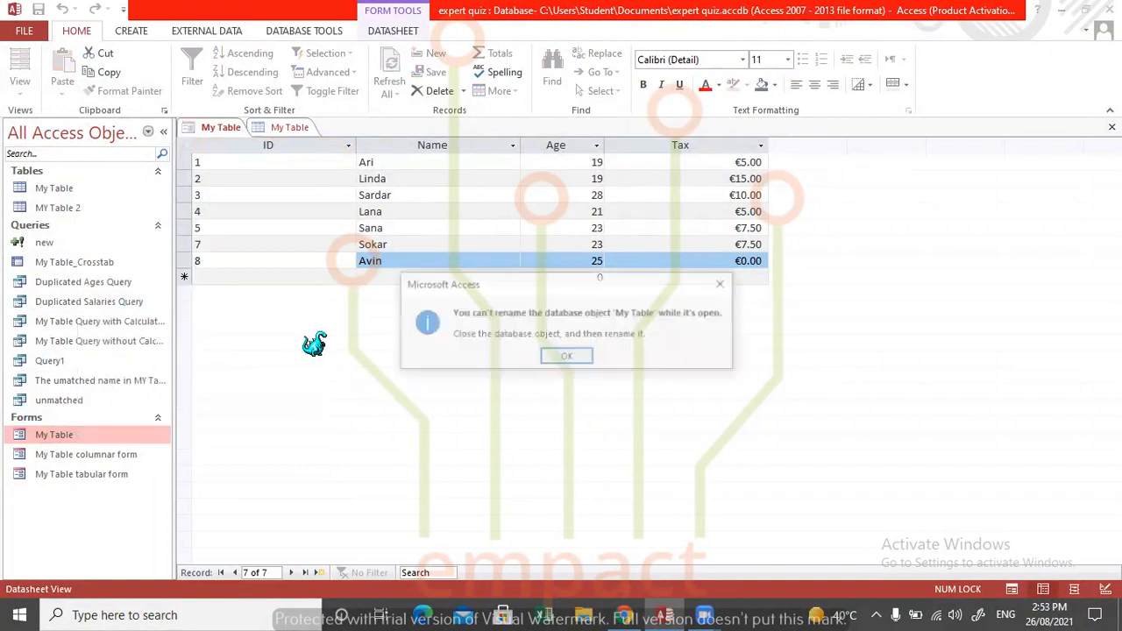
left_click(724, 283)
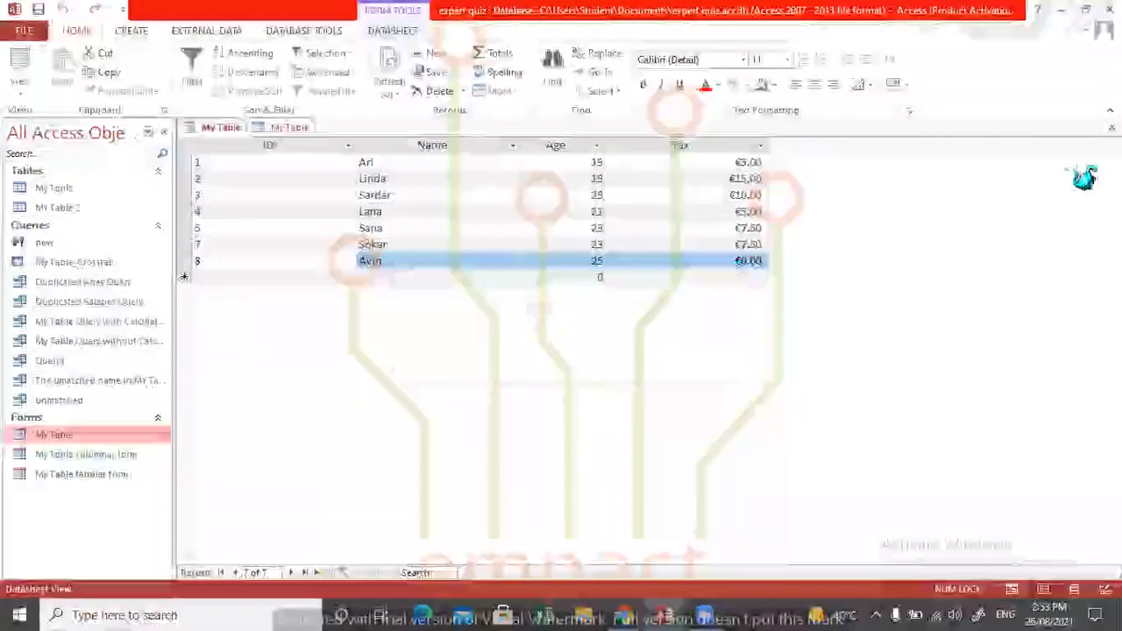
Step: Close the open My Table form and rename it as My Table datasheet form
left_click(1112, 128)
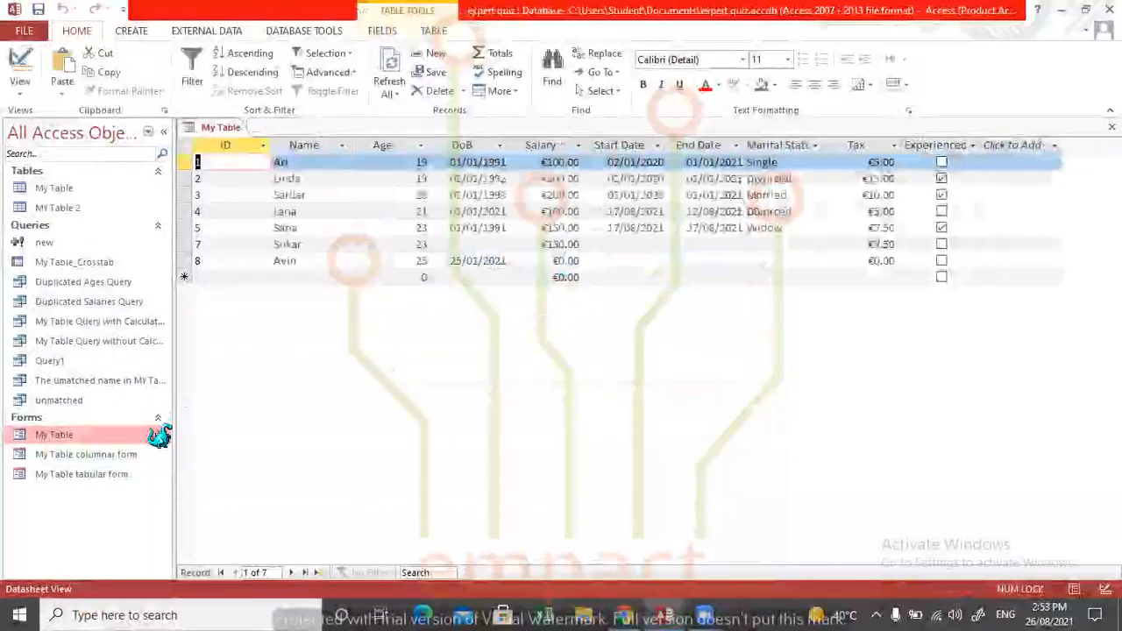
right_click(53, 430)
left_click(53, 430)
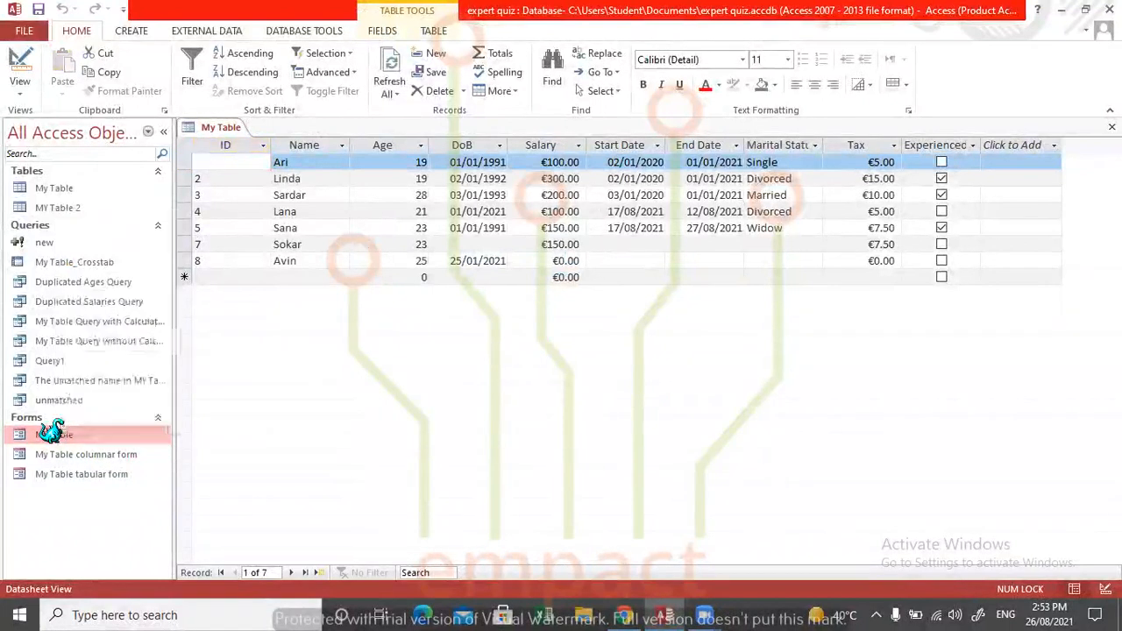
right_click(53, 430)
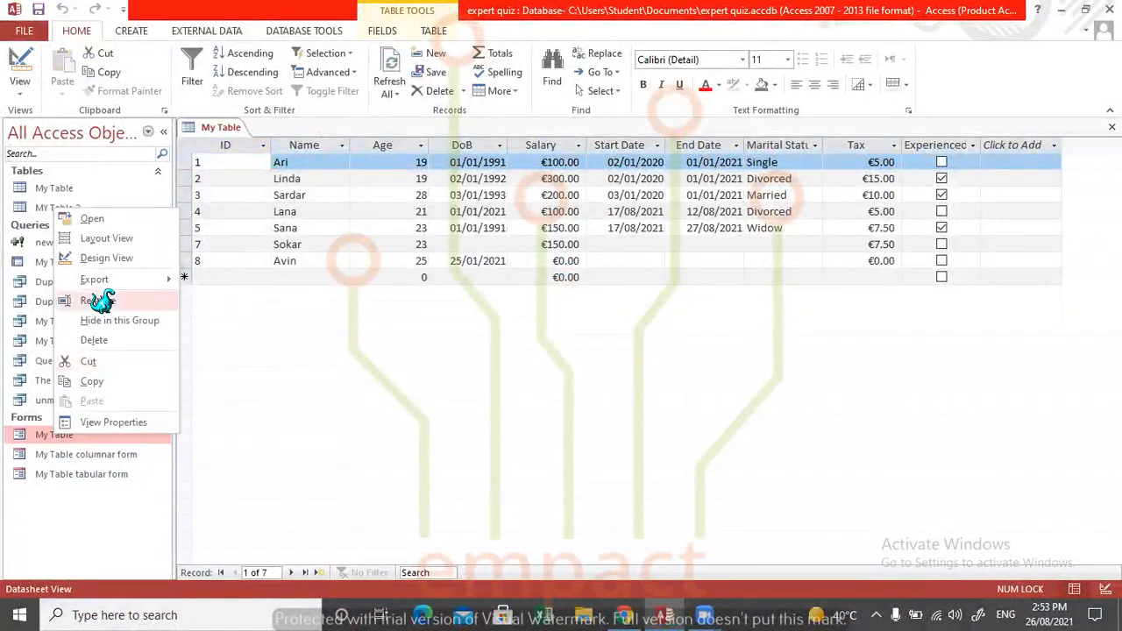
left_click(98, 301)
left_click(83, 434)
right_click(83, 434)
left_click(83, 434)
type("data")
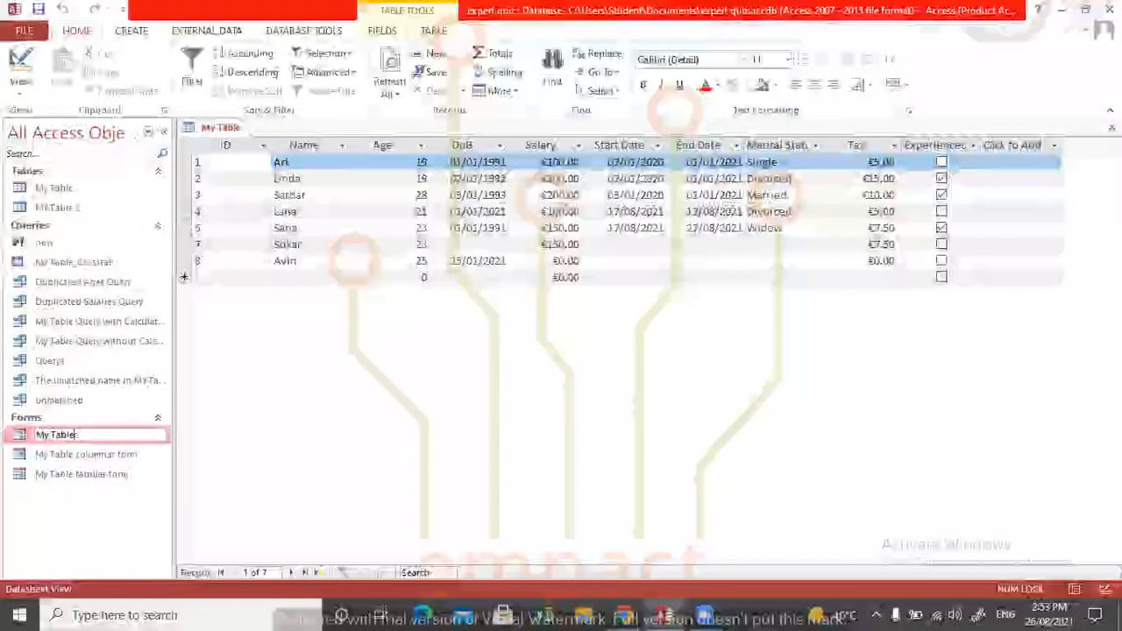
type("sheet form")
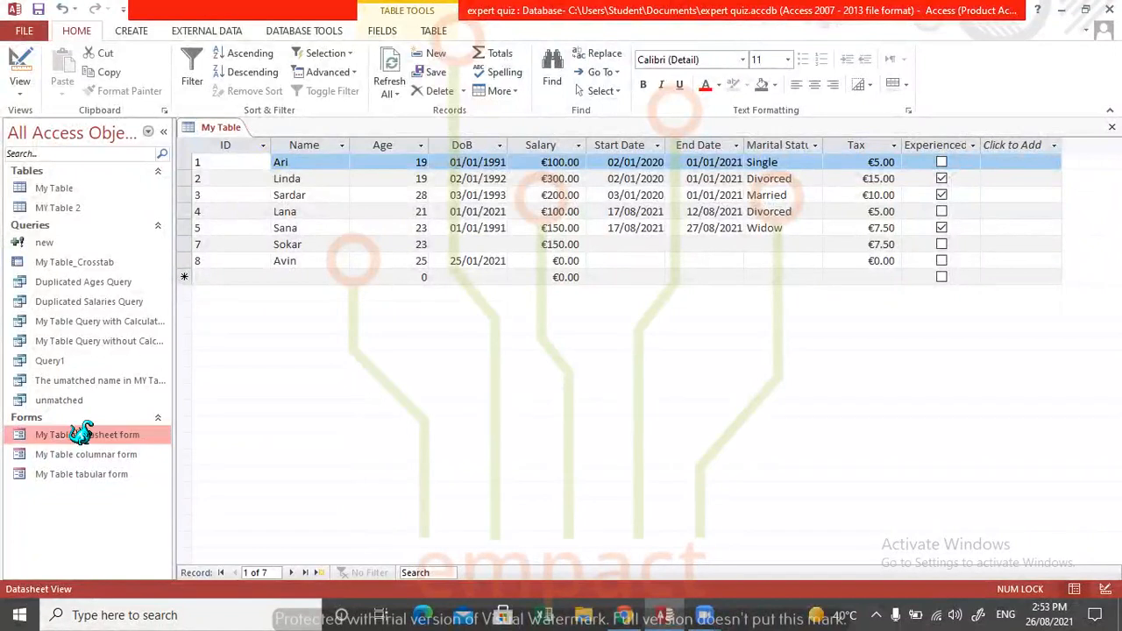
key("Return")
Step: Close the My Table table, open My Table datasheet form to review its records, and close the form
left_click(1112, 127)
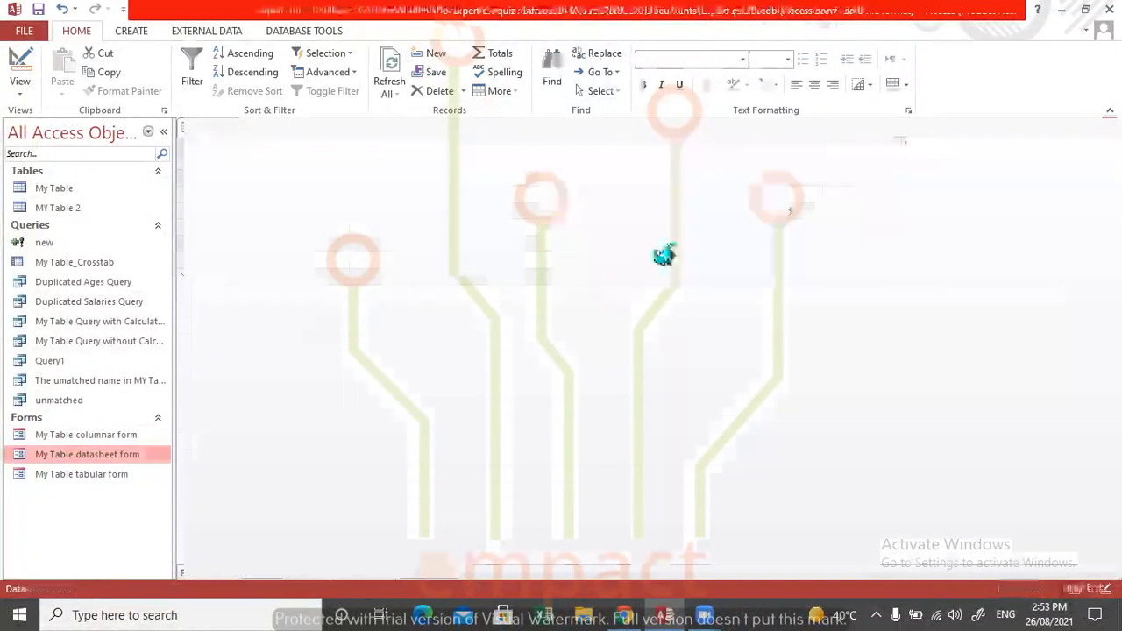
double_click(114, 453)
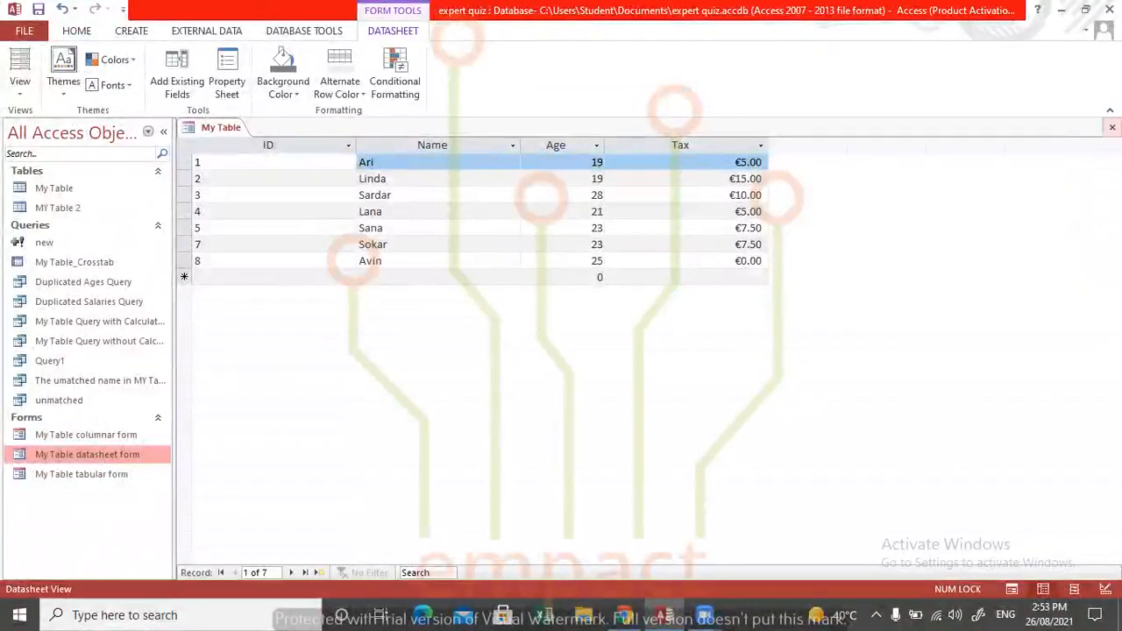
left_click(1112, 127)
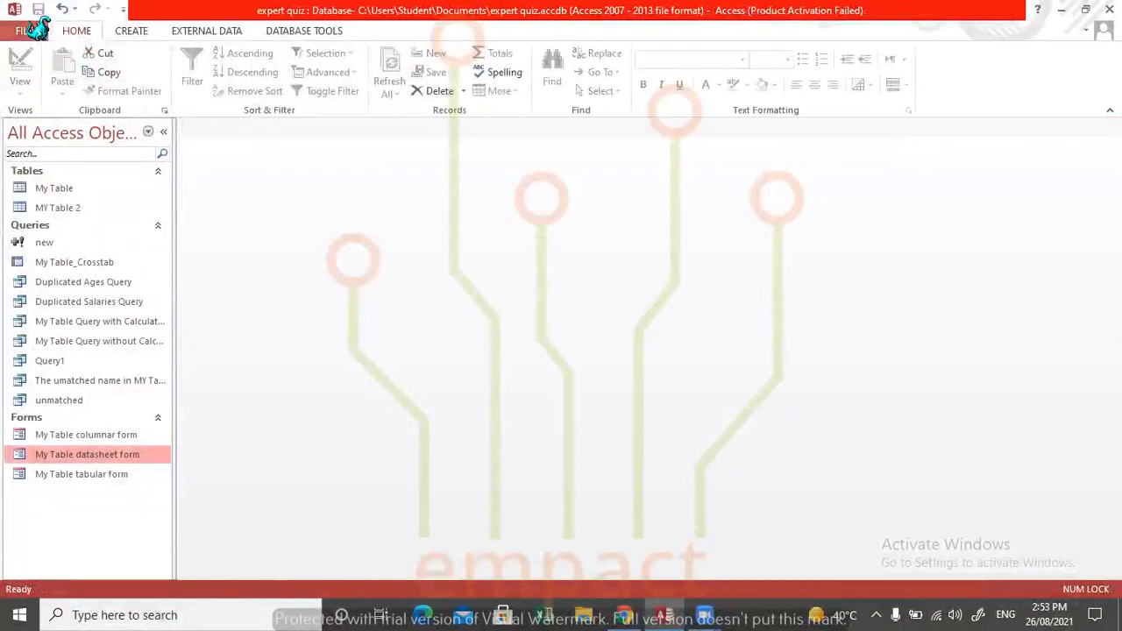
Step: Start a new Form Wizard form from My Table with ID, Name, Age and DoB, and choose the Justified layout
left_click(133, 30)
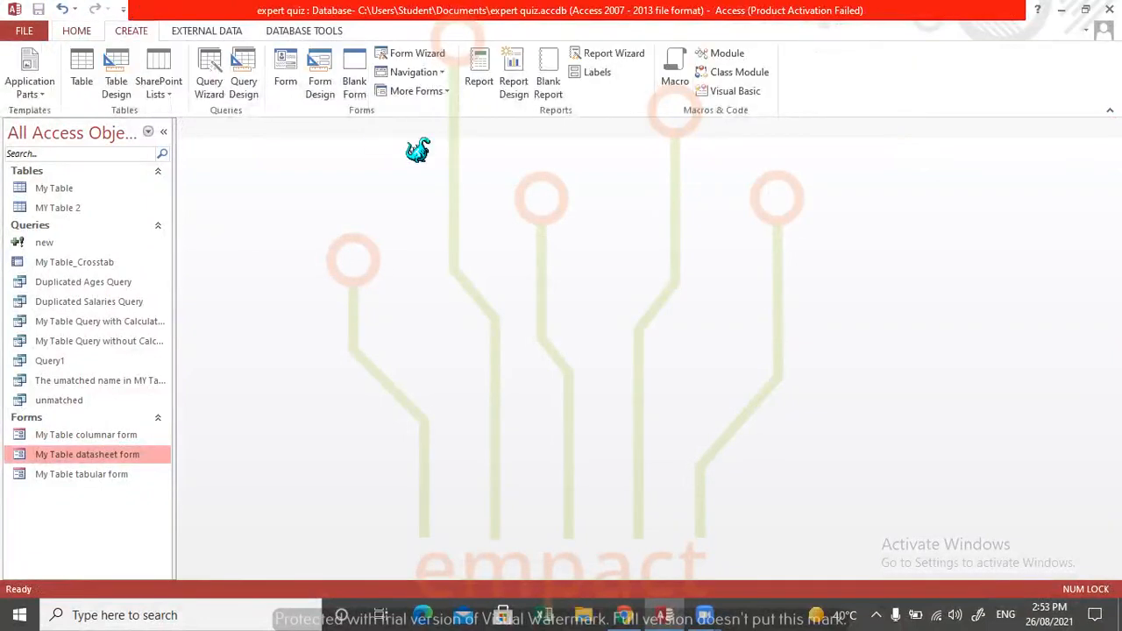
left_click(390, 53)
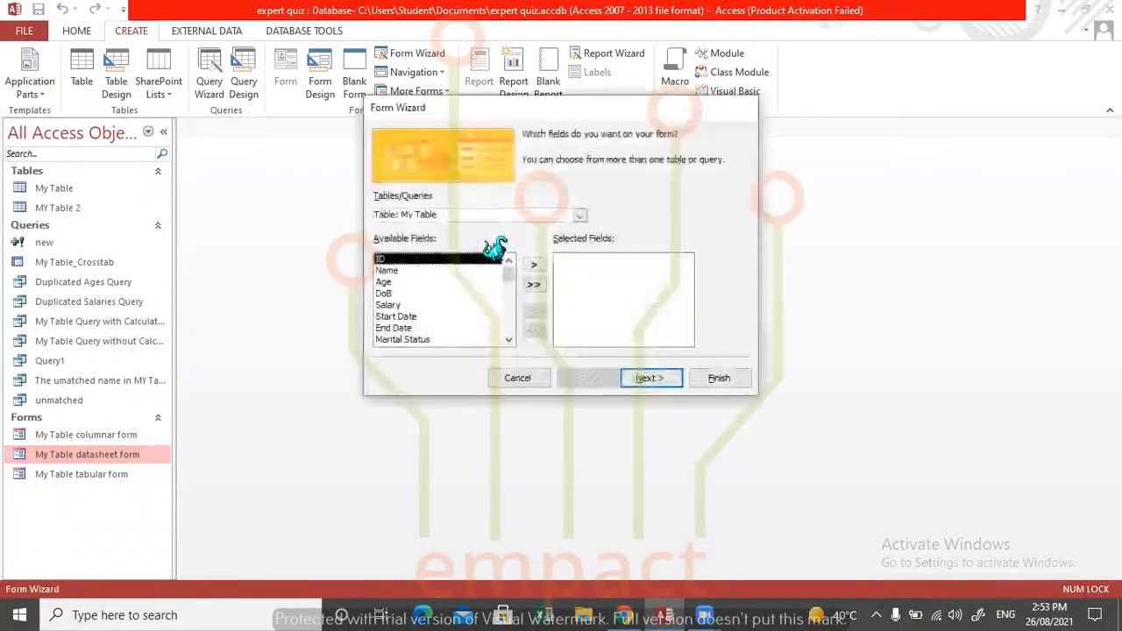
left_click(534, 264)
left_click(534, 264)
left_click(534, 264)
left_click(534, 264)
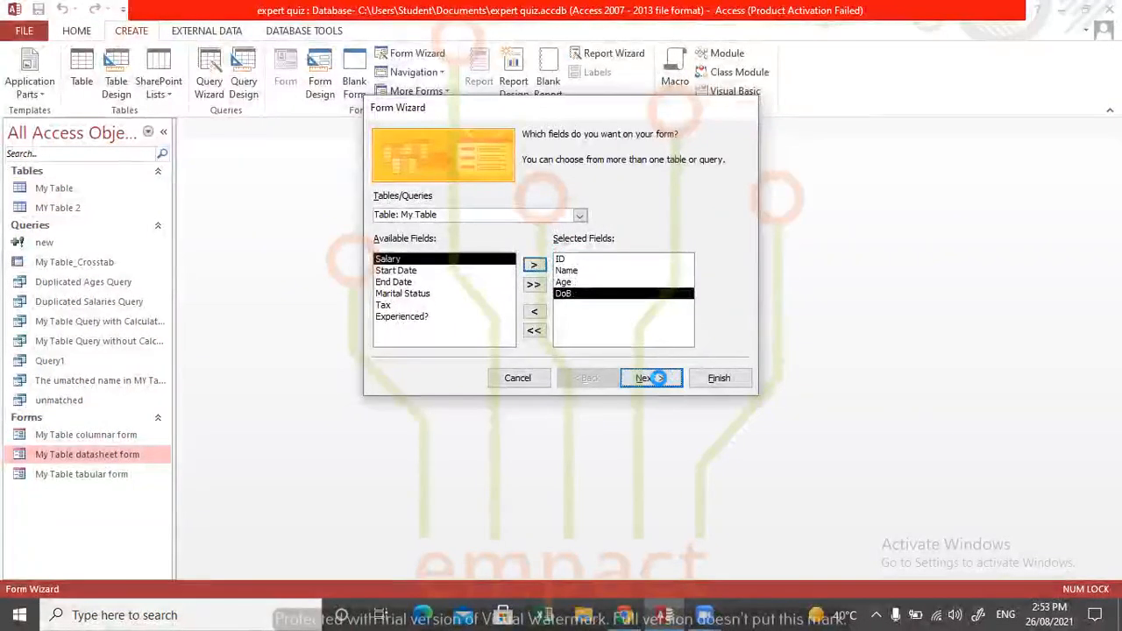
left_click(660, 379)
left_click(604, 238)
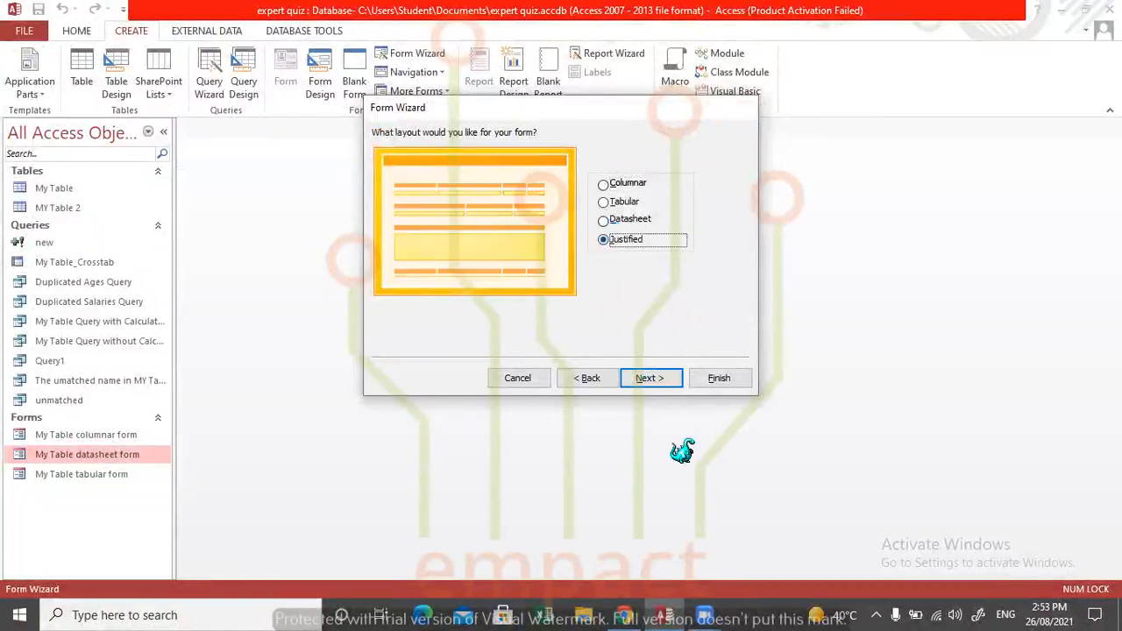